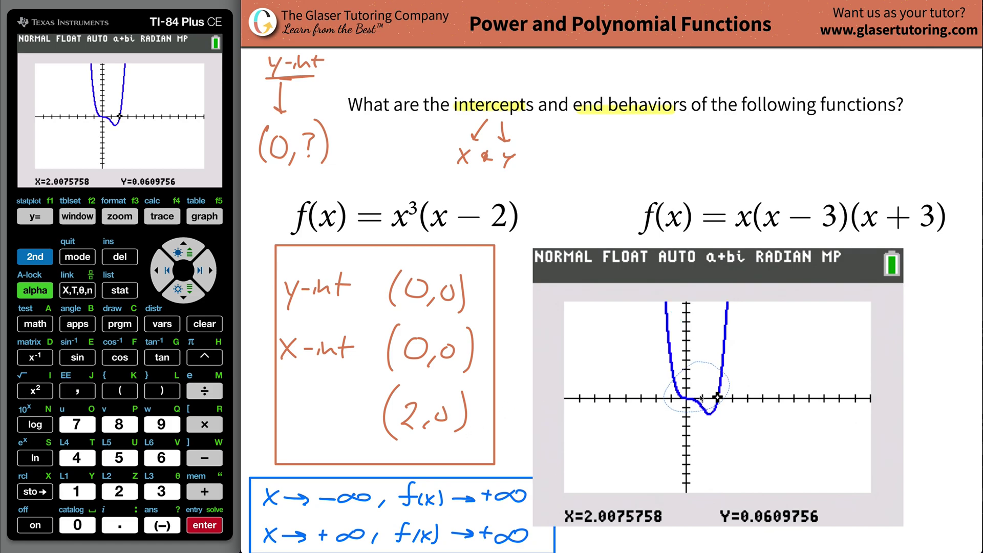
Delete the pasted calculator graph and erase the two leftover blue marks
click(717, 409)
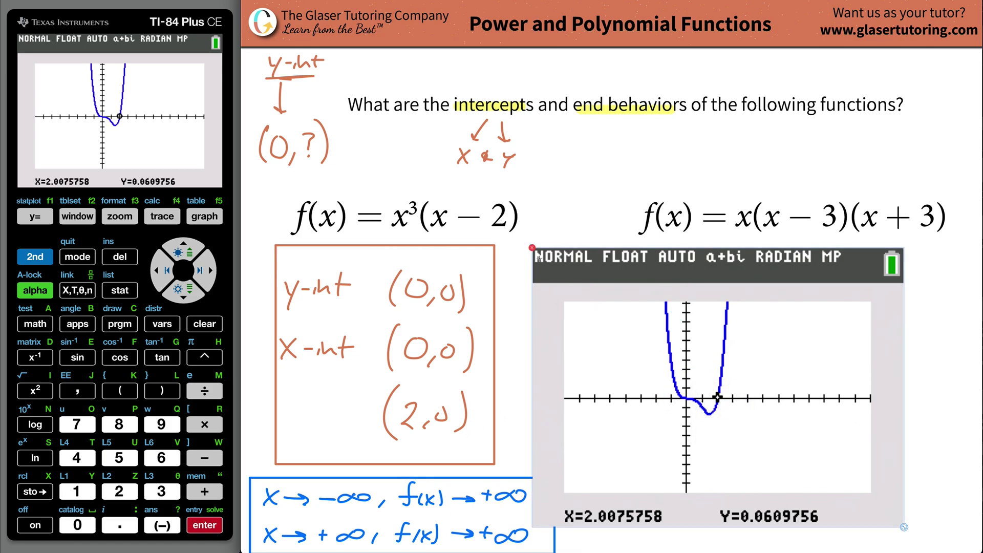
click(532, 248)
drag(665, 312, 727, 309)
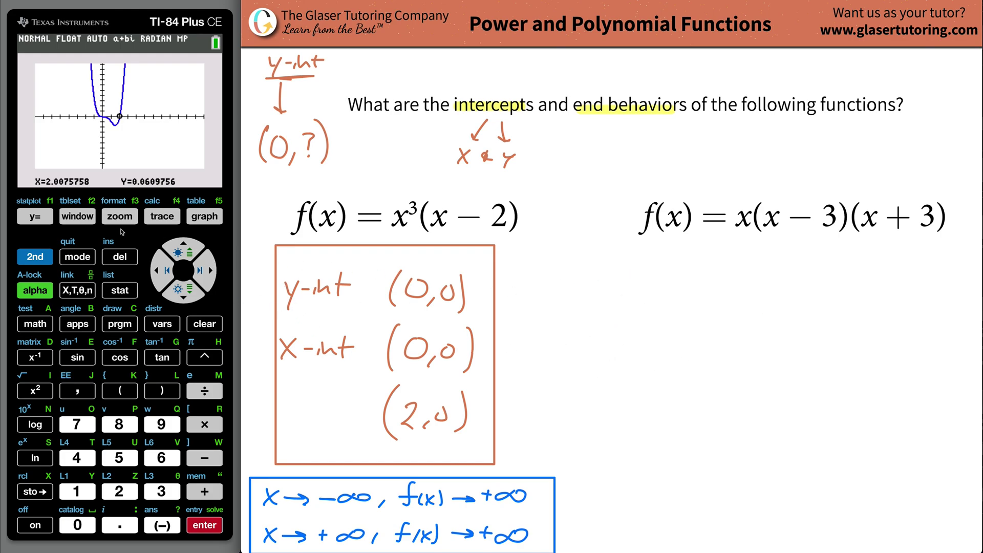
Clear Y1 and enter the first two factors, X(X-3)
click(35, 216)
click(204, 324)
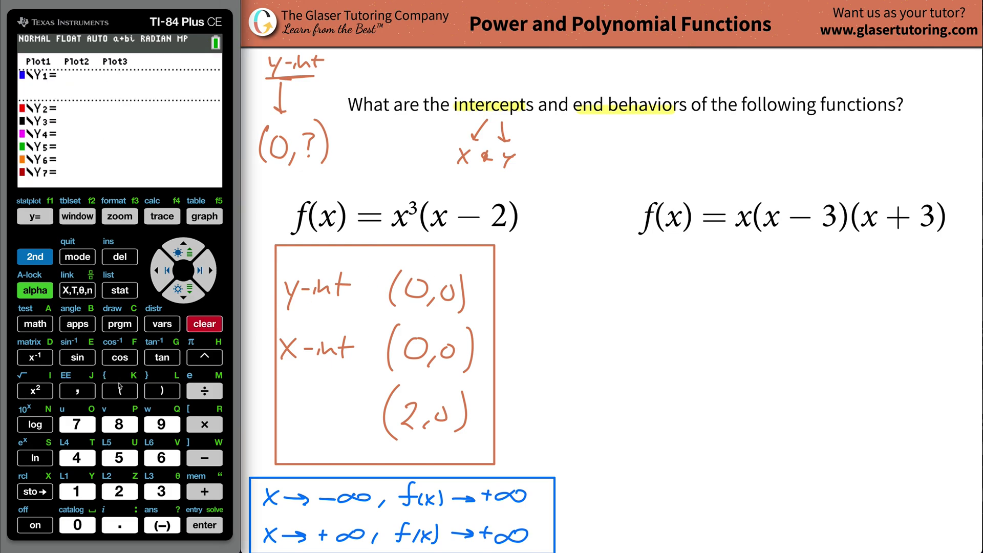
click(74, 295)
click(127, 390)
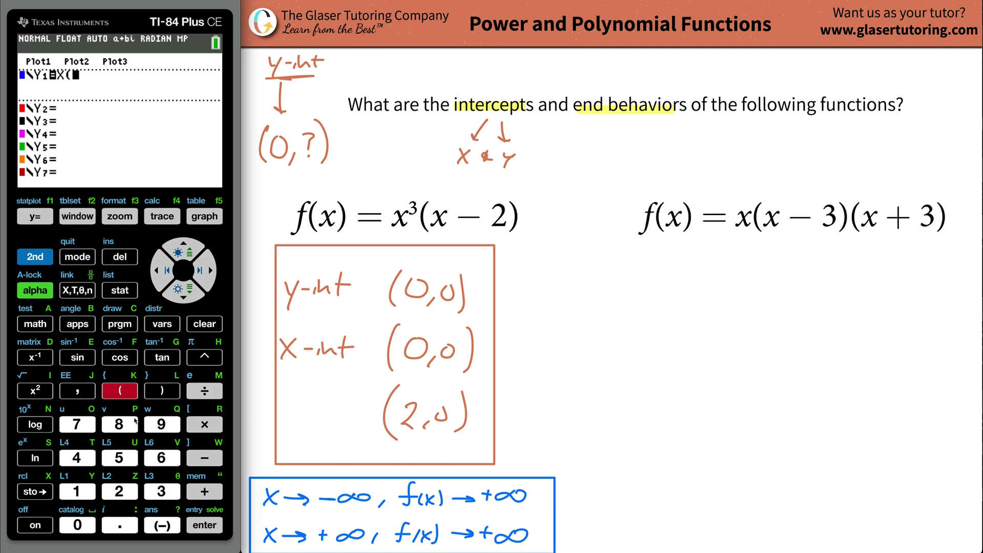
click(78, 290)
click(205, 457)
click(161, 492)
click(162, 390)
Add the (X+3) factor and graph Y1=X(X-3)(X+3)
click(120, 391)
click(77, 291)
click(204, 491)
click(161, 491)
click(162, 391)
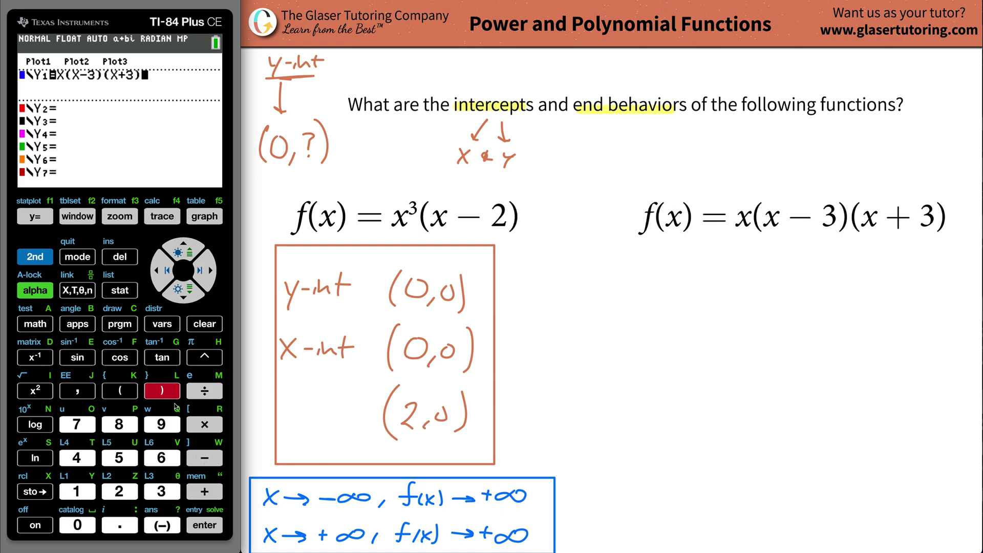
click(207, 216)
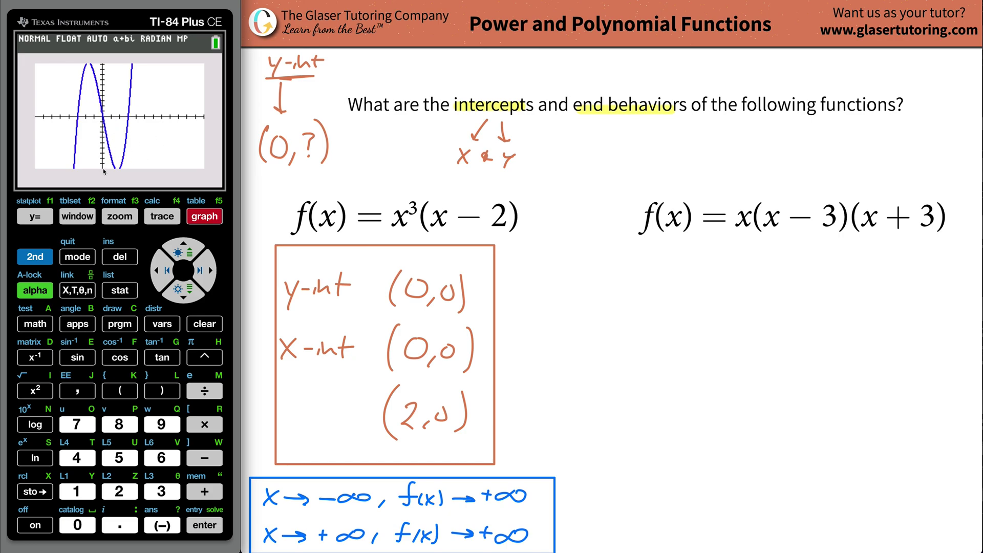
drag(178, 148, 669, 321)
click(582, 216)
drag(665, 375, 762, 373)
mouse_move(688, 357)
mouse_down()
mouse_move(650, 362)
mouse_move(769, 385)
mouse_move(650, 359)
mouse_up()
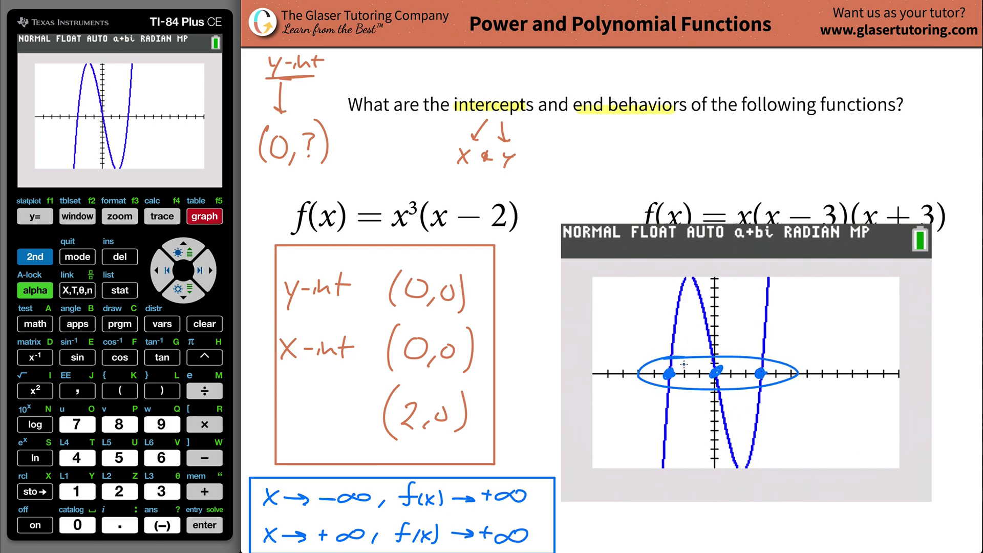
key(ctrl+z)
drag(590, 370, 861, 370)
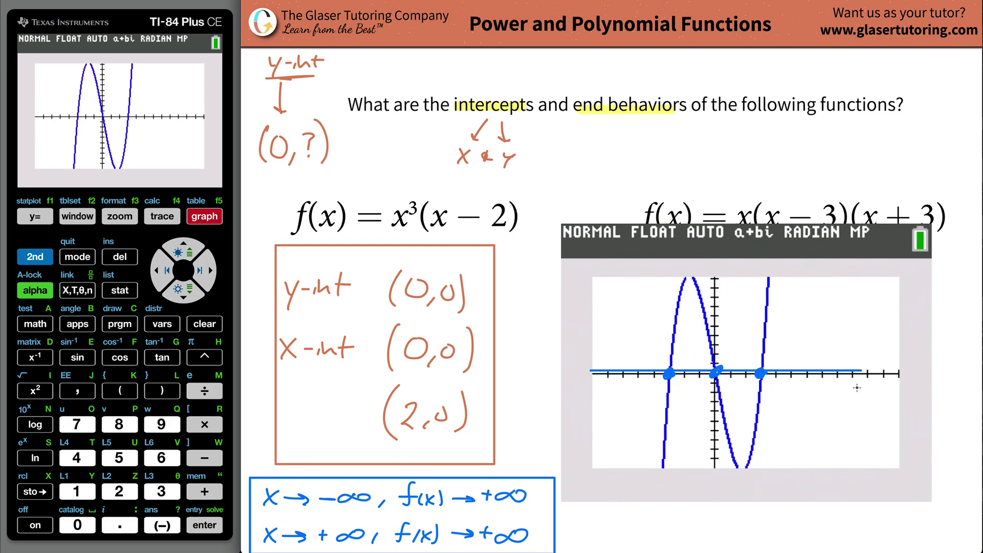
key(ctrl+z)
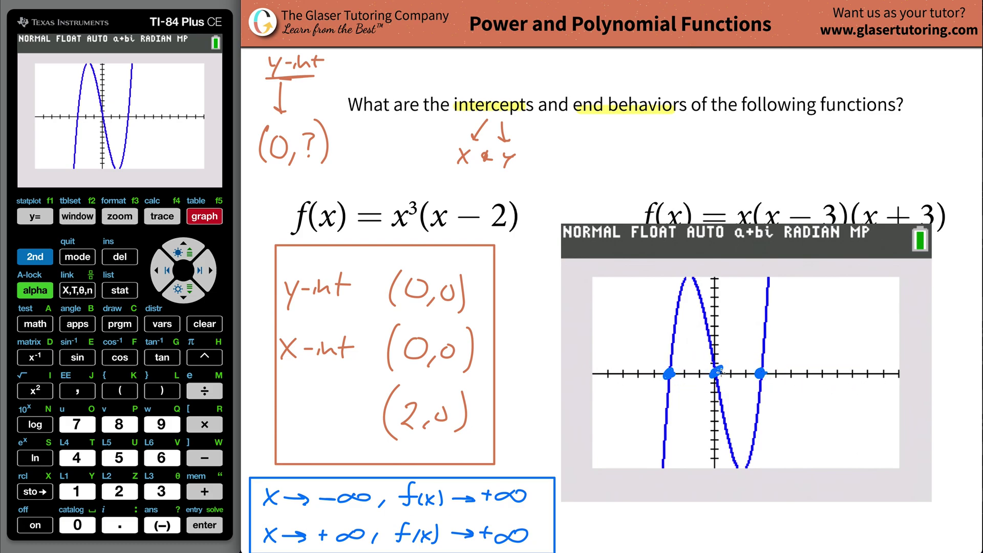
mouse_move(705, 362)
mouse_down()
mouse_move(728, 387)
mouse_move(732, 352)
mouse_up()
key(ctrl+z)
drag(711, 250, 710, 489)
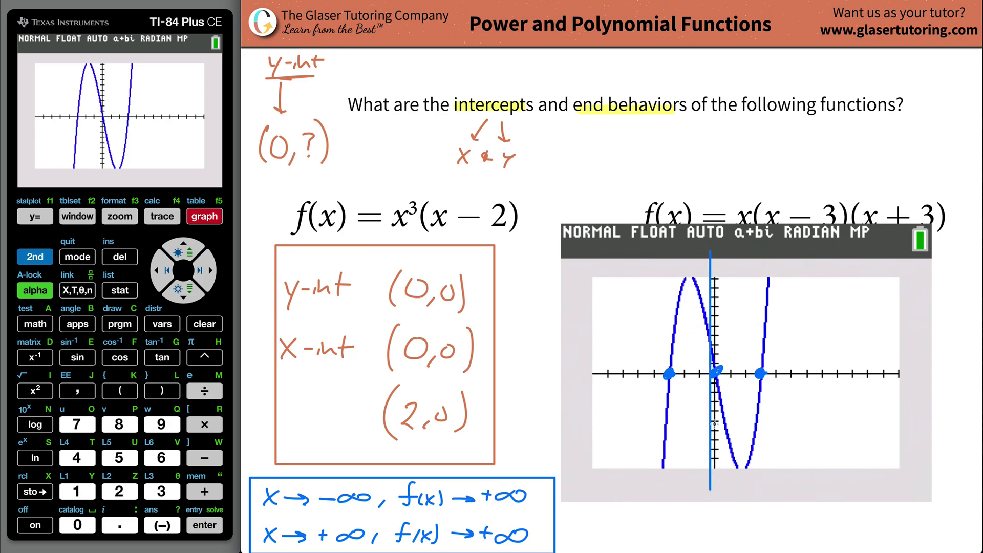
key(ctrl+z)
drag(716, 248, 714, 495)
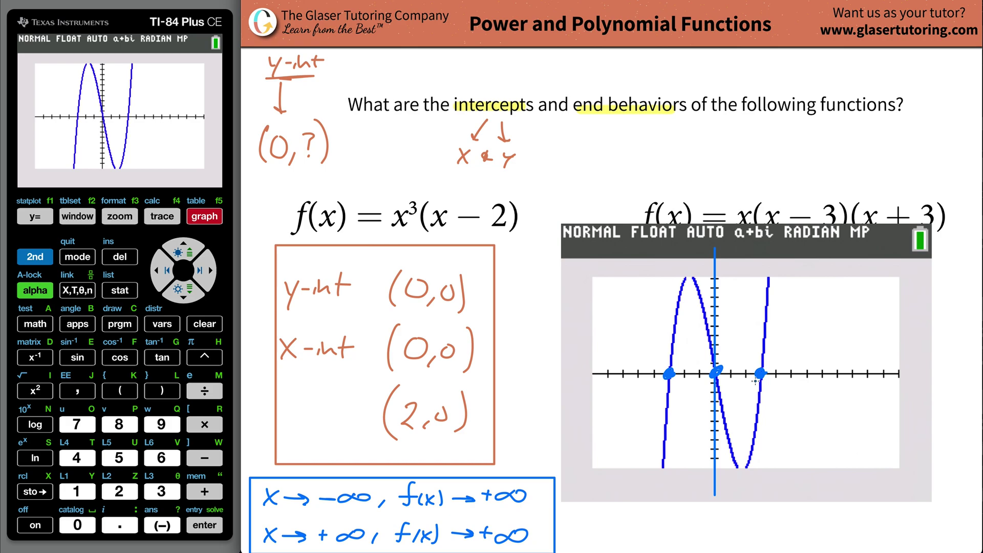
key(ctrl+z)
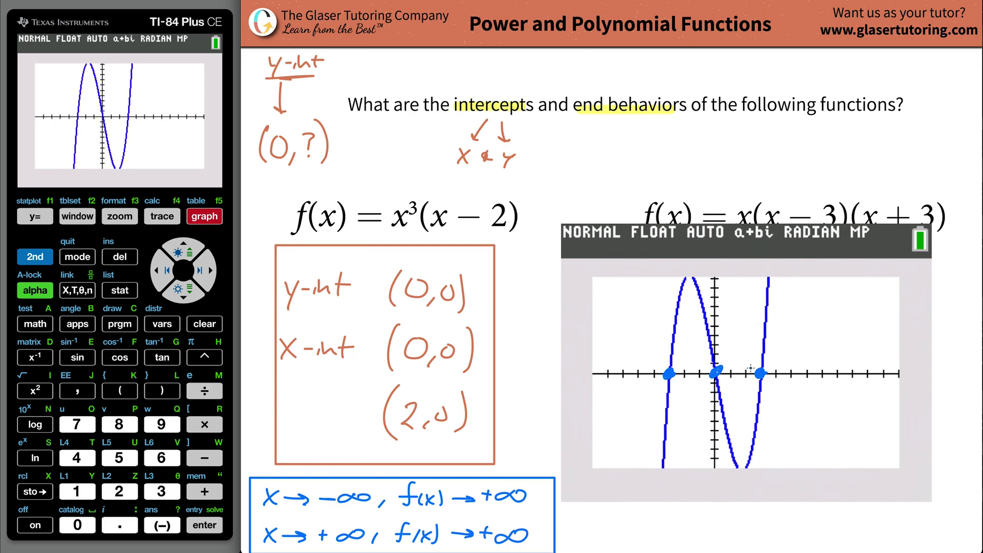
mouse_move(712, 348)
mouse_down()
mouse_move(638, 397)
mouse_move(714, 348)
mouse_up()
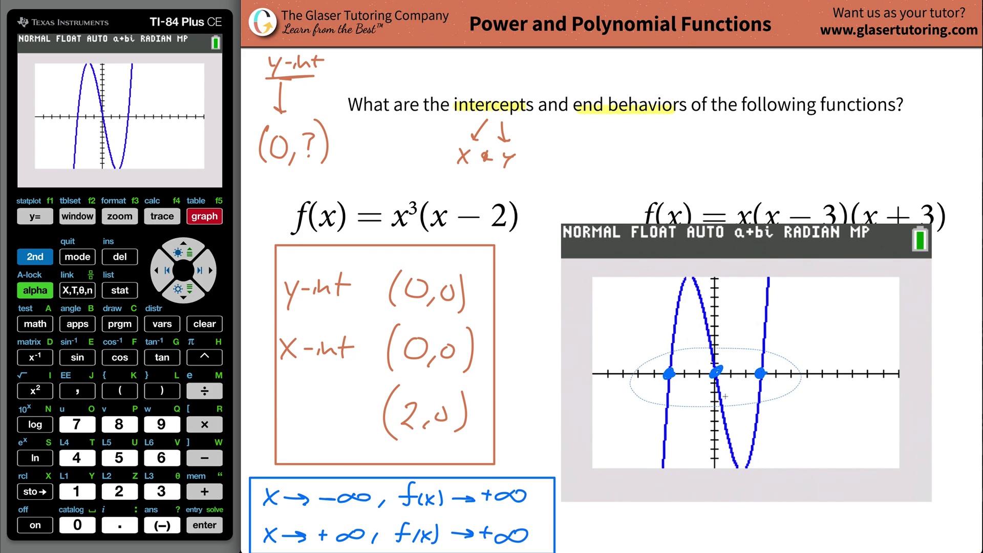
click(719, 379)
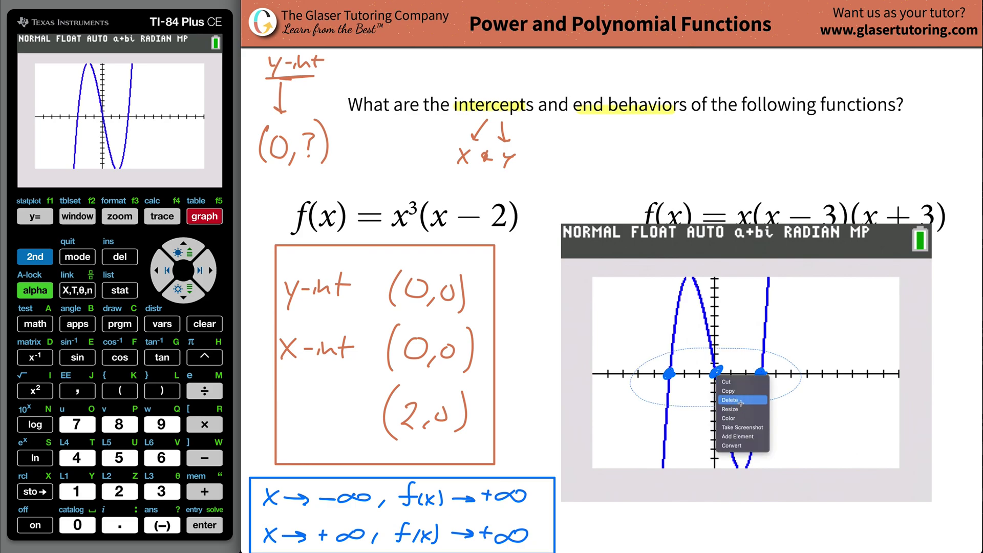
click(742, 404)
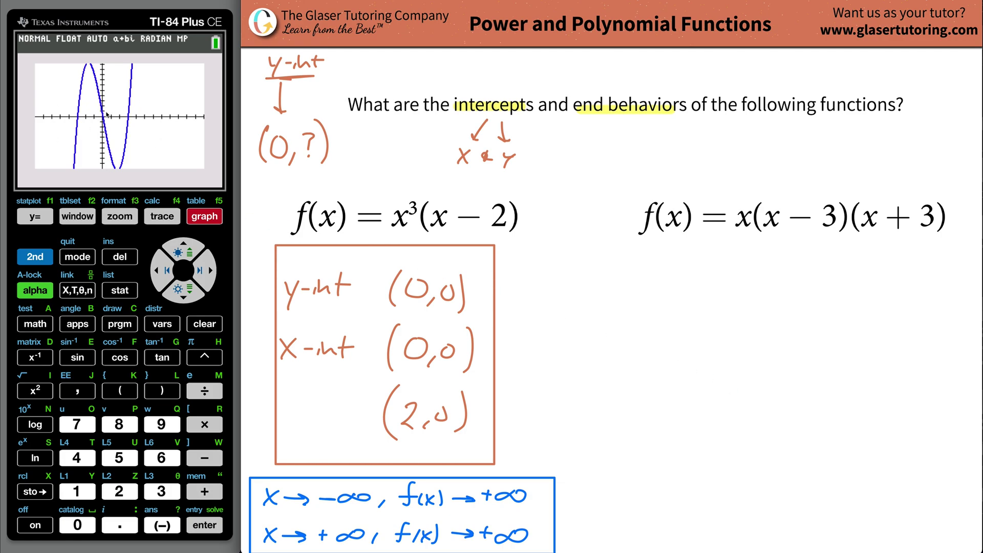
Evaluate the cubic at X=0 with the value calculation, giving Y=0
click(35, 257)
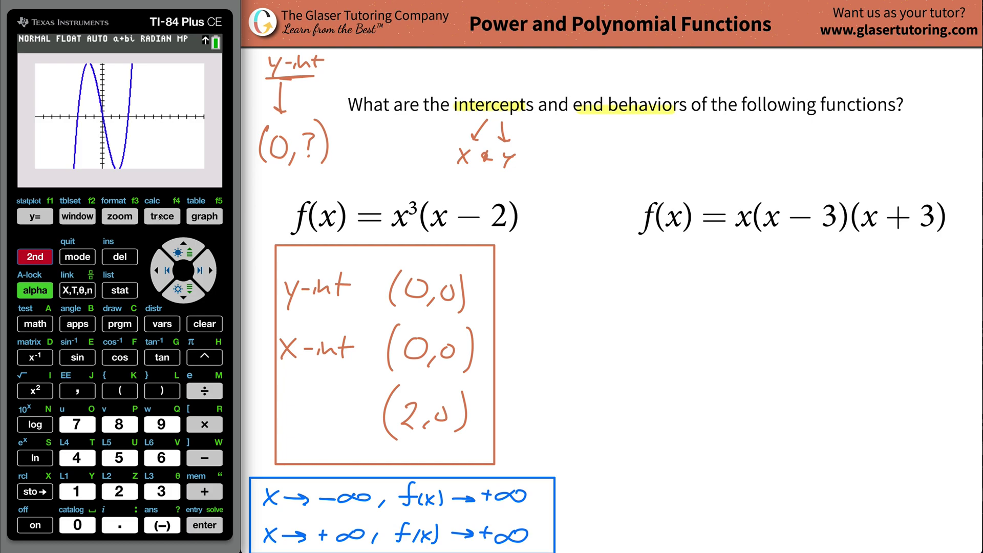
click(153, 217)
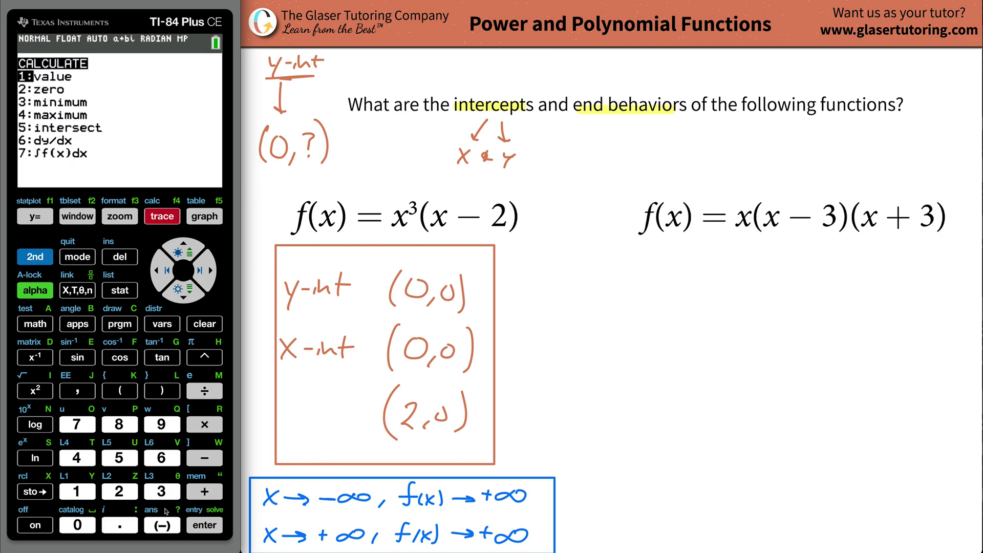
click(205, 525)
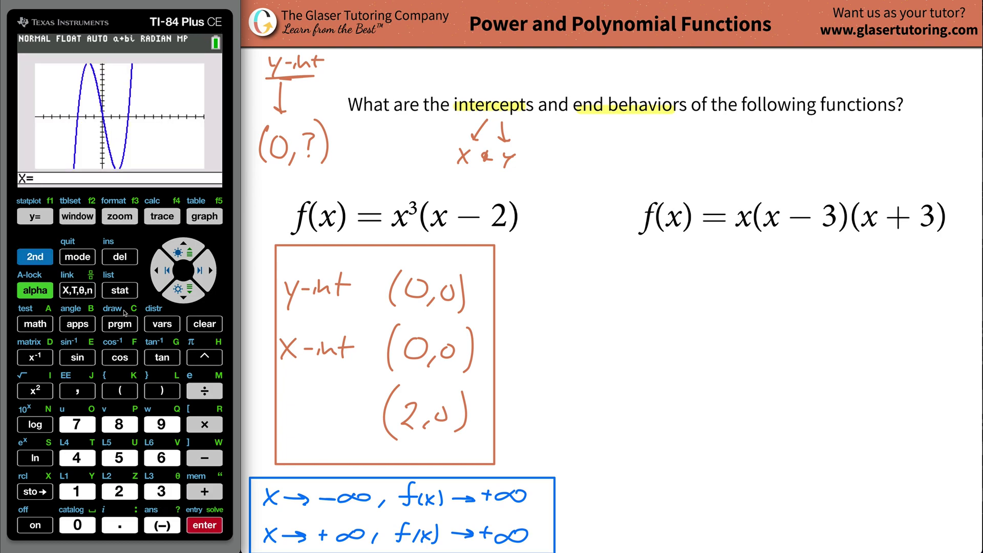
click(78, 524)
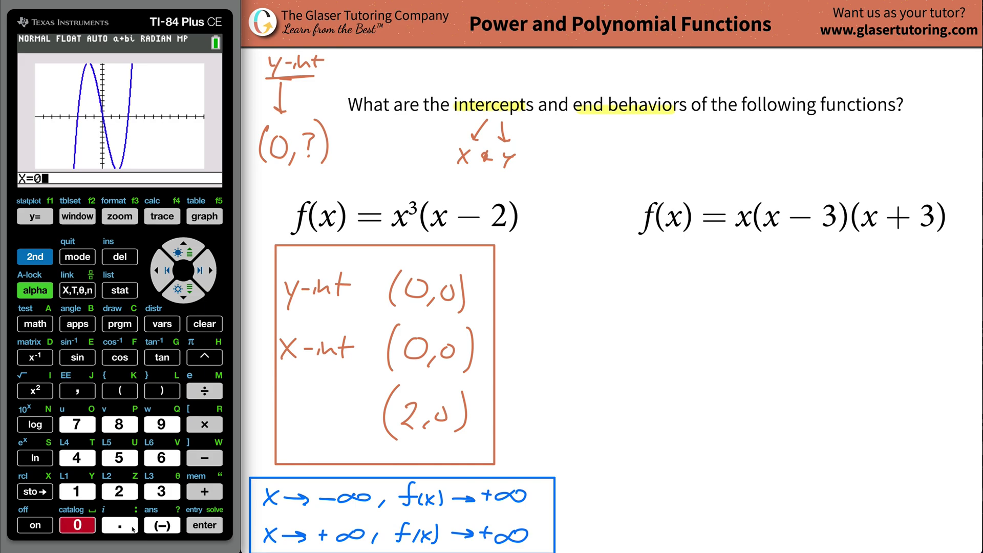
click(204, 524)
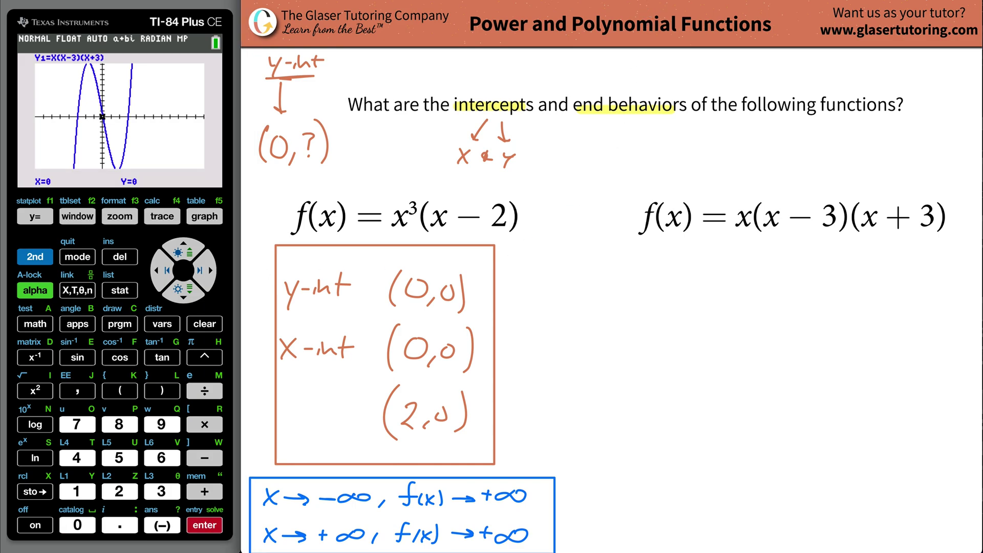
Handwrite 'y-int (0,0)' under the second function
mouse_move(694, 270)
mouse_down()
mouse_move(701, 287)
mouse_move(690, 309)
mouse_move(735, 274)
mouse_up()
drag(722, 281, 736, 280)
key(ctrl+z)
key(ctrl+z)
drag(724, 276, 760, 279)
mouse_move(768, 259)
mouse_down()
mouse_move(766, 281)
mouse_move(779, 269)
mouse_up()
drag(821, 251, 809, 294)
drag(844, 264, 842, 263)
mouse_move(846, 285)
mouse_down()
mouse_move(842, 295)
mouse_move(867, 266)
mouse_up()
drag(877, 263, 879, 297)
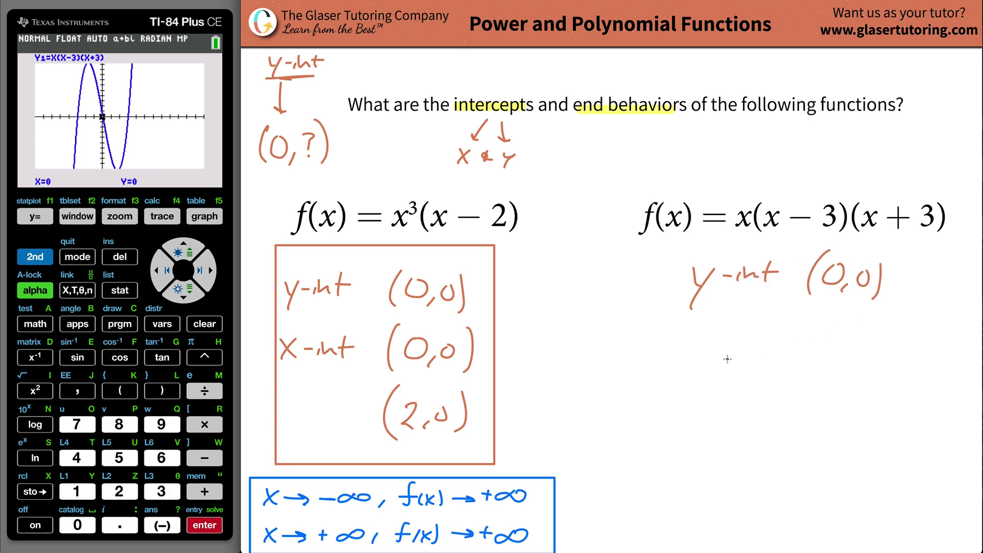
Handwrite 'x-int (0,0)' below the y-intercept line
drag(691, 331, 702, 352)
mouse_move(703, 330)
mouse_down()
mouse_move(682, 355)
mouse_move(729, 340)
mouse_up()
mouse_move(740, 338)
mouse_down()
mouse_move(737, 352)
mouse_move(749, 339)
mouse_move(757, 347)
mouse_up()
mouse_move(772, 323)
mouse_down()
mouse_move(768, 348)
mouse_move(781, 335)
mouse_up()
drag(831, 313, 812, 358)
drag(840, 328, 846, 358)
mouse_move(869, 336)
mouse_down()
mouse_move(897, 335)
mouse_move(879, 332)
mouse_move(895, 364)
mouse_up()
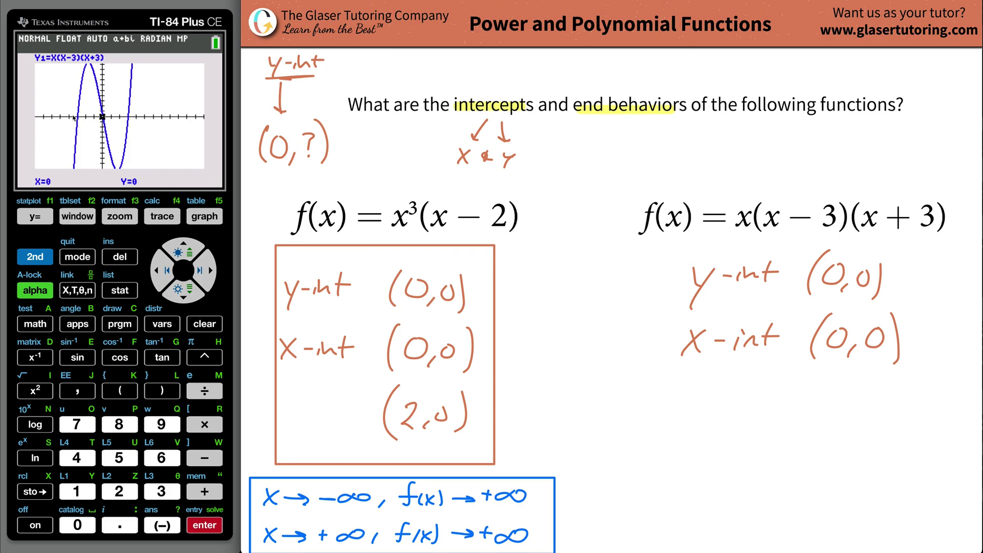
Start a zero calculation and set the left bound just left of x=-3
click(35, 257)
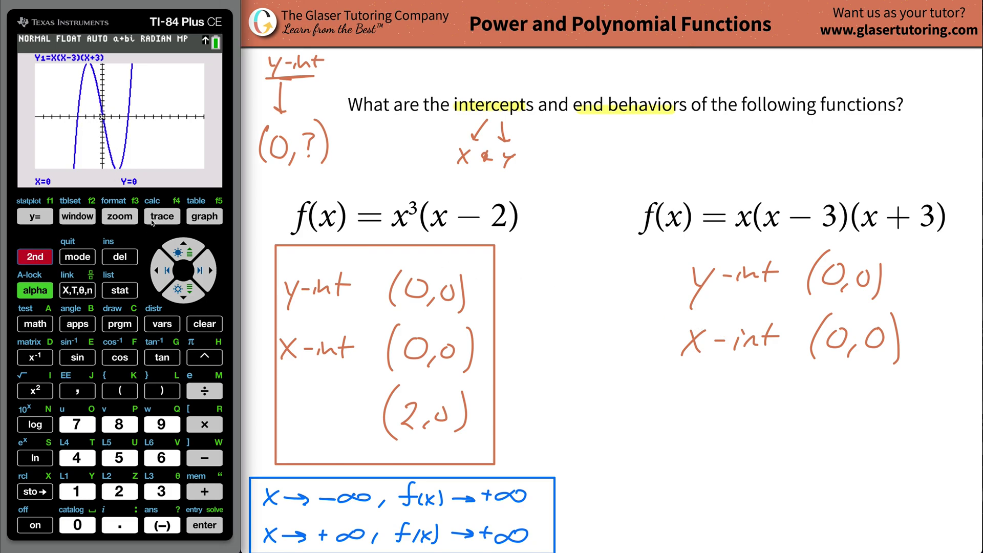
click(161, 216)
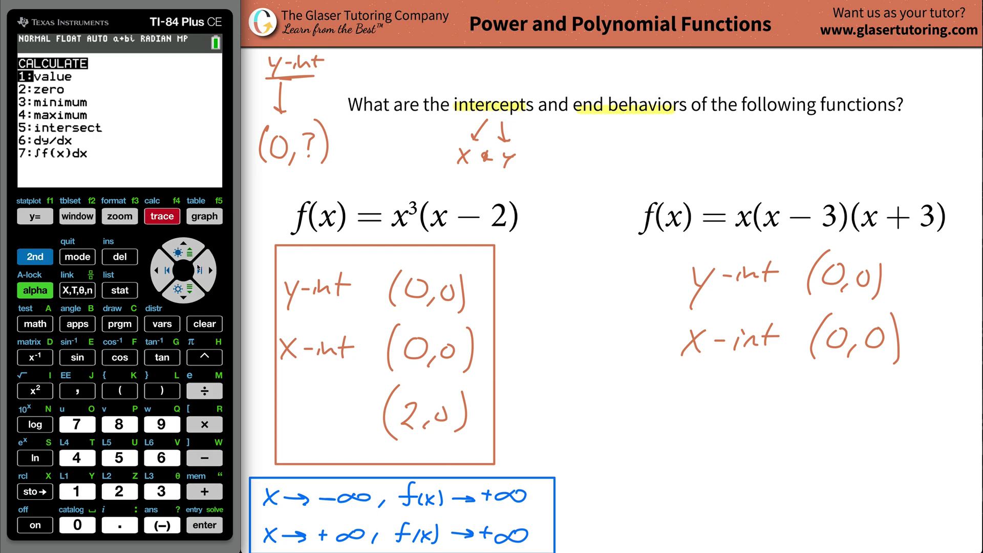
click(183, 294)
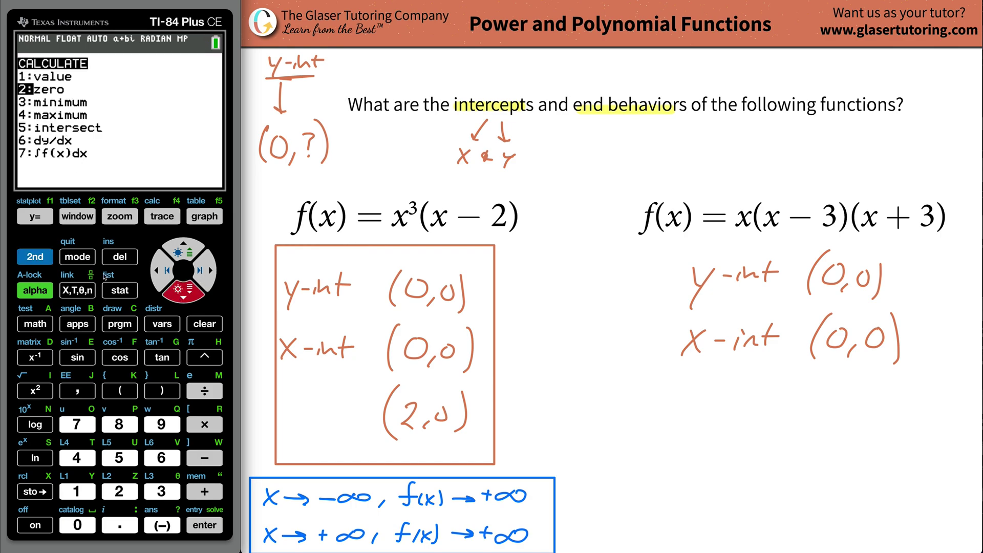
click(203, 526)
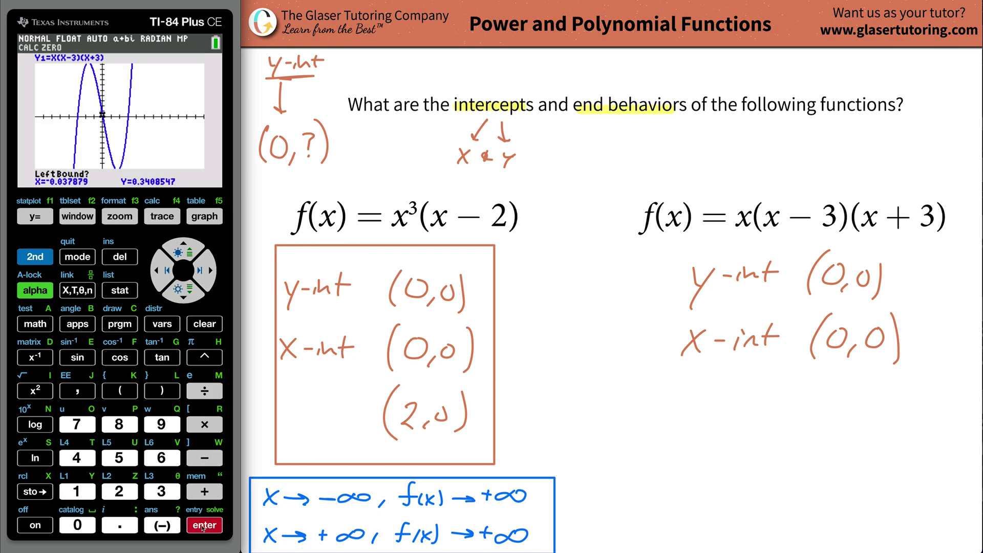
click(159, 269)
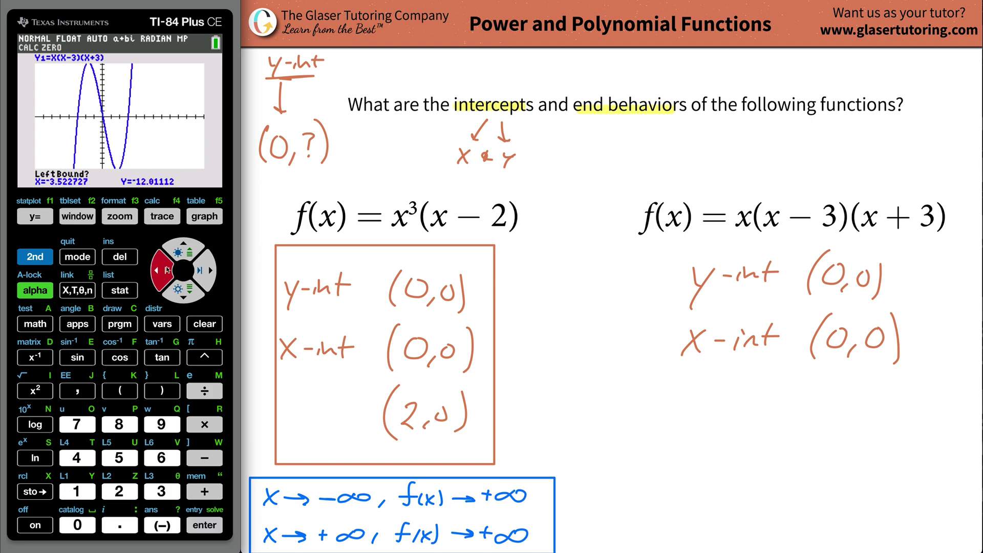
click(205, 269)
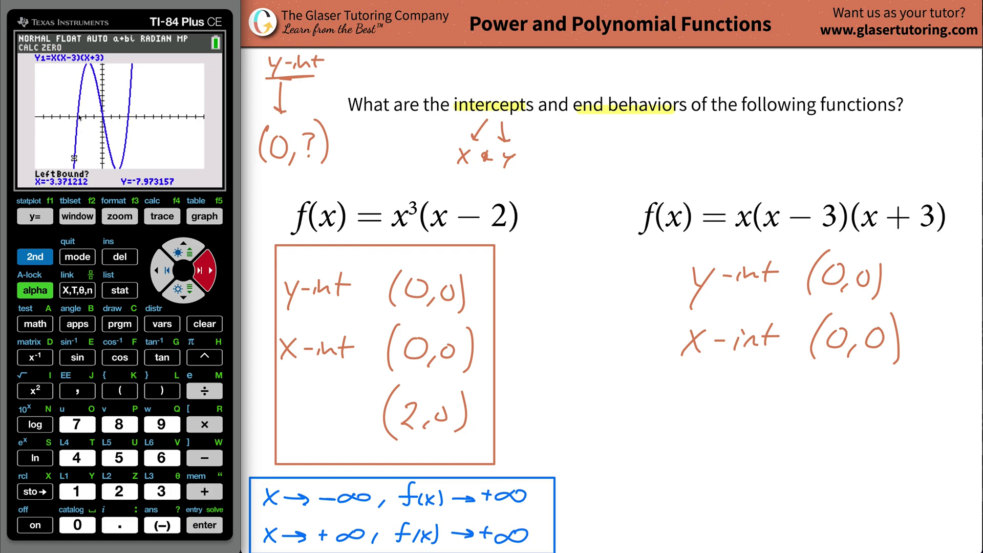
click(202, 526)
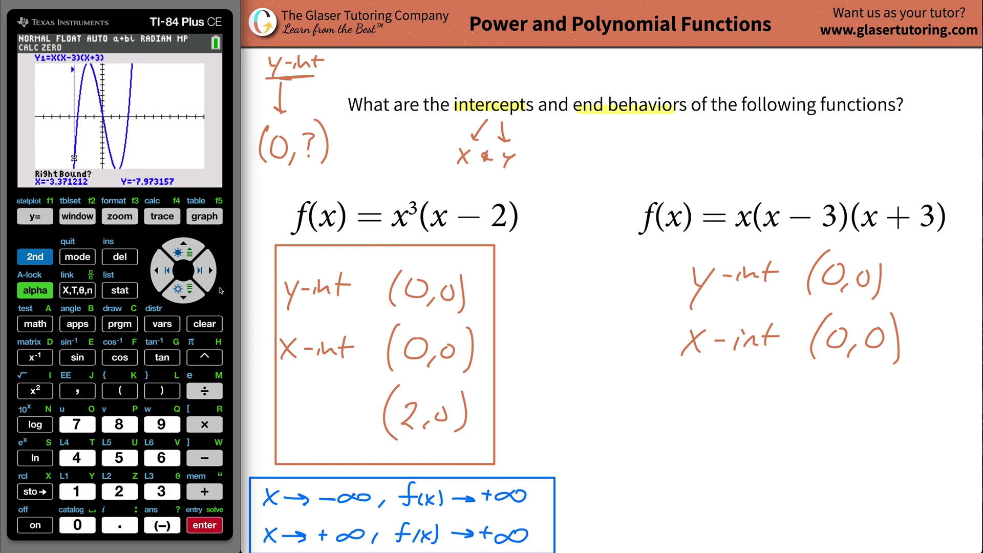
Set the right bound of the zero search to the right of x=-3
click(214, 263)
click(214, 263)
click(214, 263)
click(214, 264)
click(201, 513)
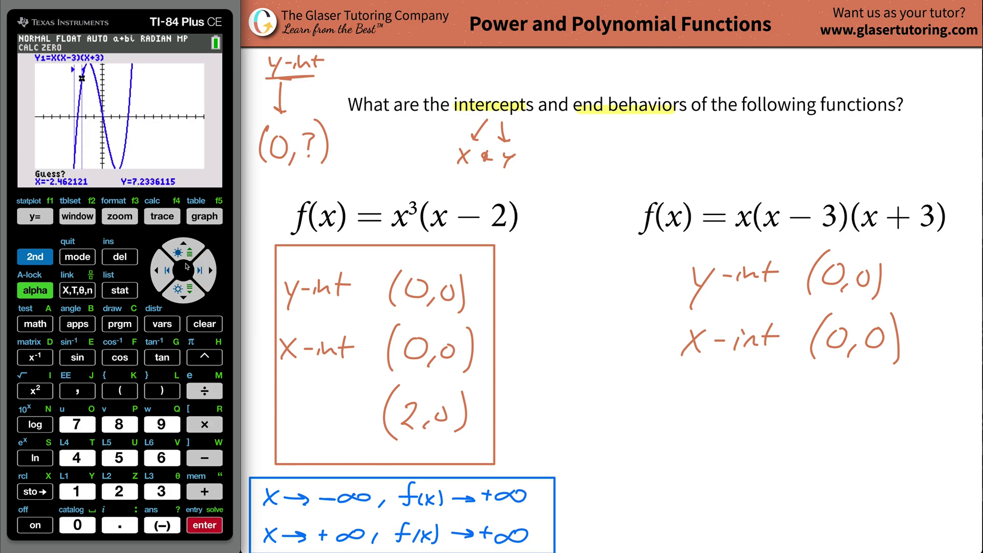
Place the guess near x=-3 and compute the zero at X=-3, Y=0
click(157, 271)
click(156, 271)
click(156, 272)
click(156, 272)
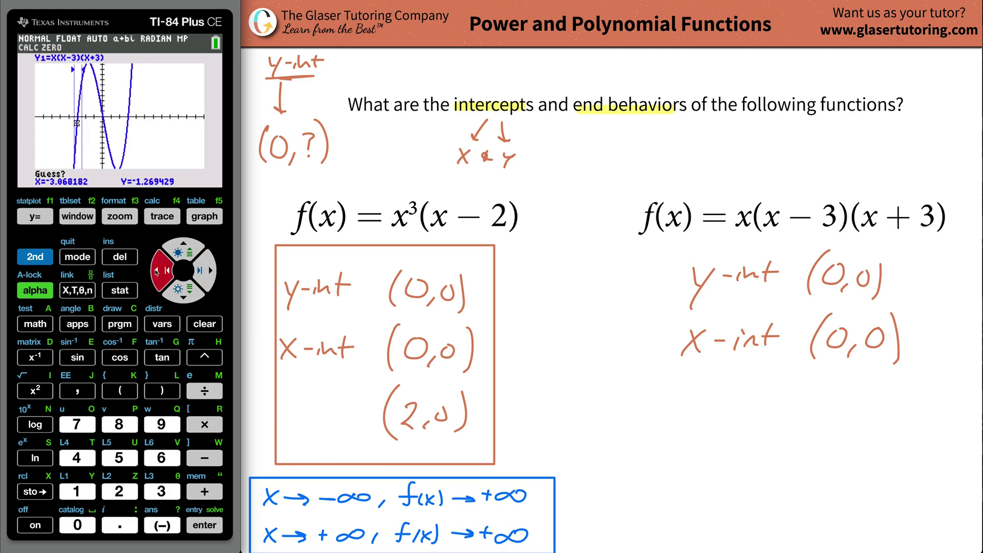
click(193, 269)
click(156, 271)
click(207, 272)
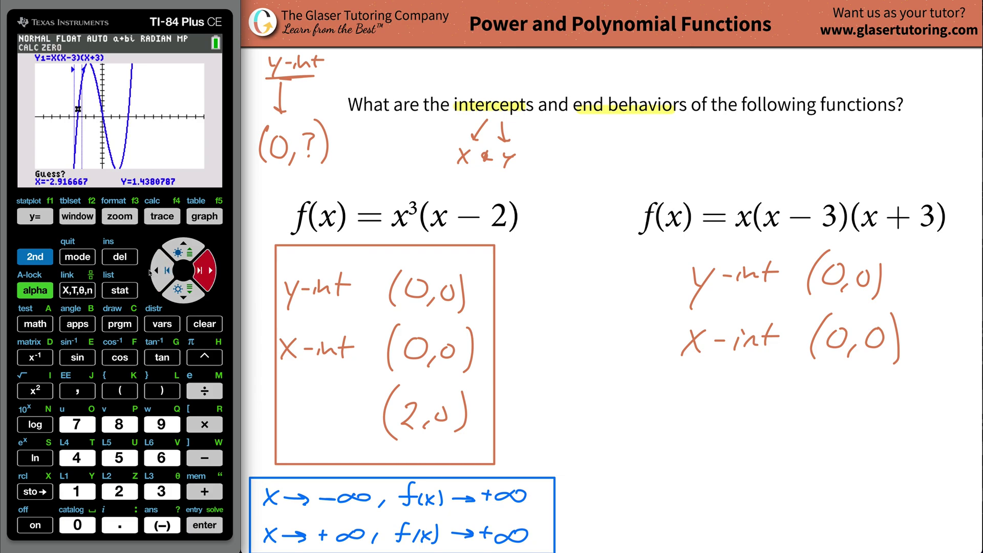
click(203, 526)
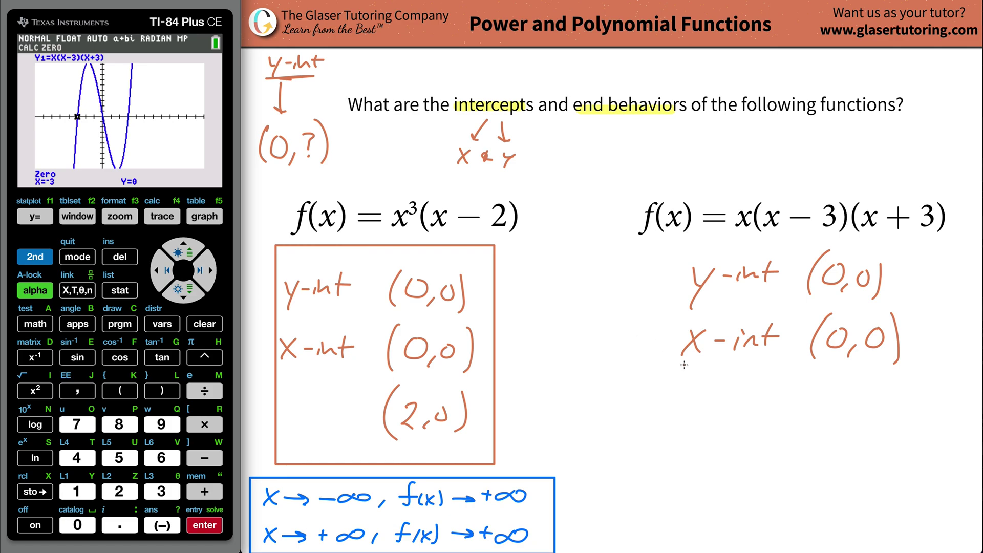
Write (-3,0) beneath the x-intercept (0,0)
drag(814, 379, 808, 418)
mouse_move(835, 385)
mouse_down()
mouse_move(849, 388)
mouse_move(833, 408)
mouse_up()
drag(858, 402, 851, 416)
mouse_move(876, 388)
mouse_down()
mouse_move(867, 409)
mouse_move(877, 390)
mouse_up()
drag(884, 374, 878, 417)
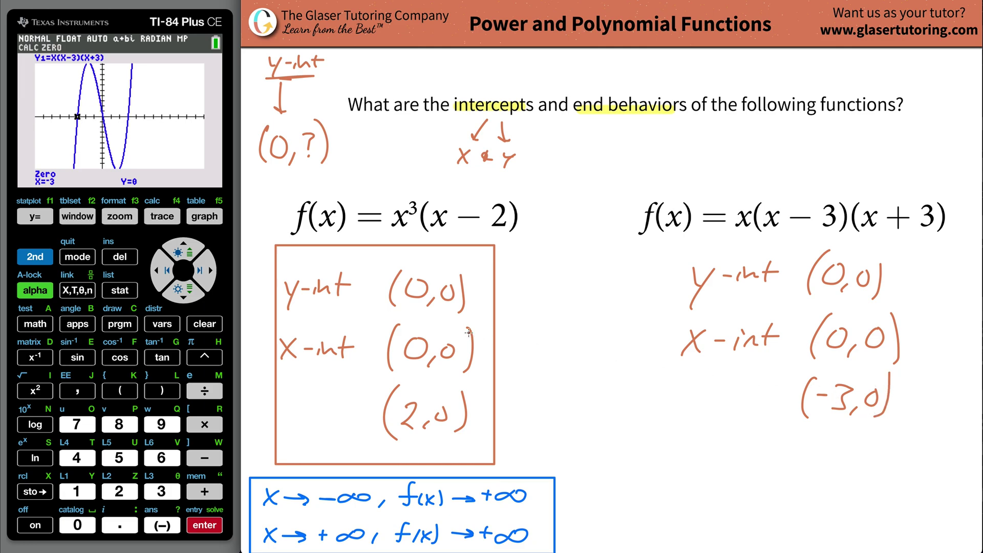
Loop around both functions' intercept answers for emphasis
mouse_move(454, 329)
mouse_down()
mouse_move(421, 401)
mouse_move(463, 364)
mouse_up()
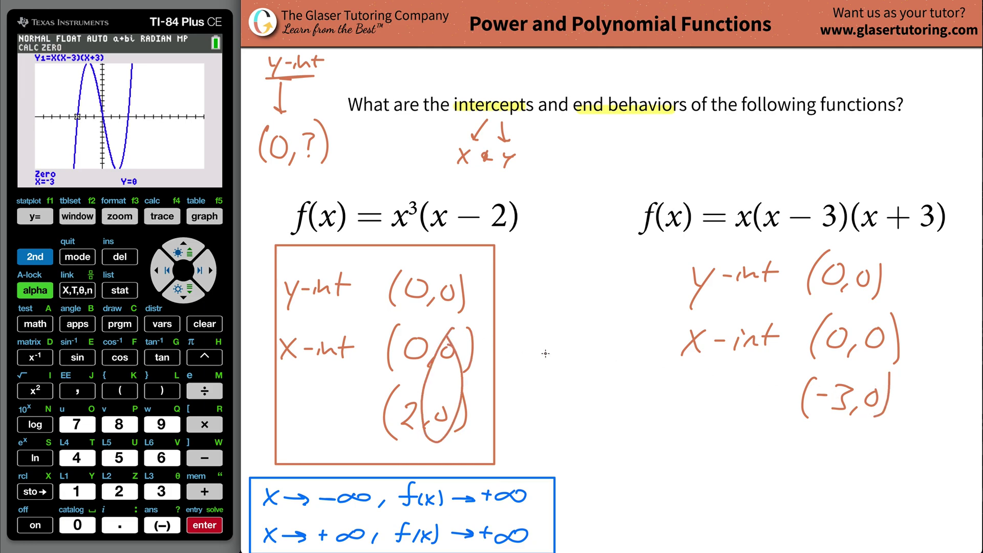
mouse_move(888, 321)
mouse_down()
mouse_move(857, 432)
mouse_move(889, 323)
mouse_up()
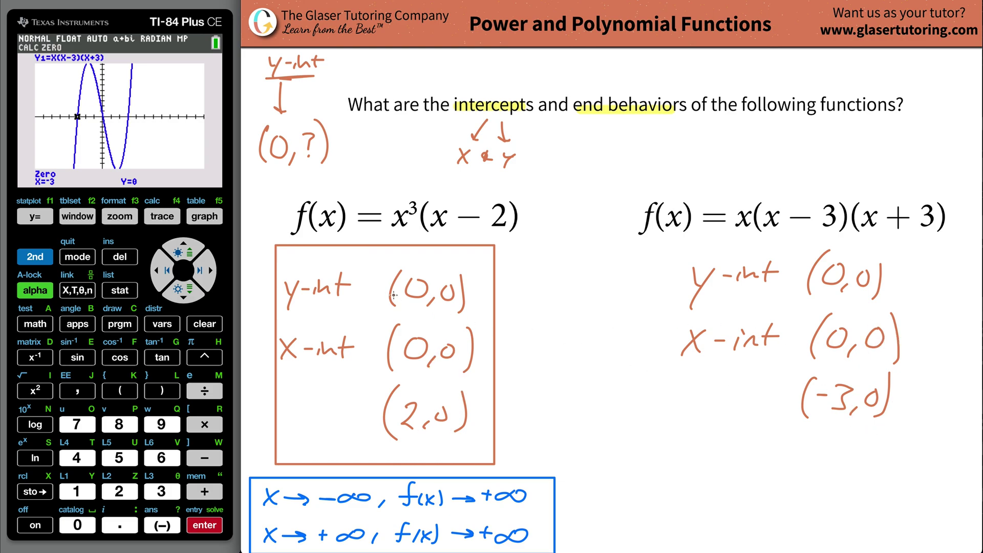
mouse_move(317, 256)
mouse_down()
mouse_move(355, 271)
mouse_move(420, 260)
mouse_up()
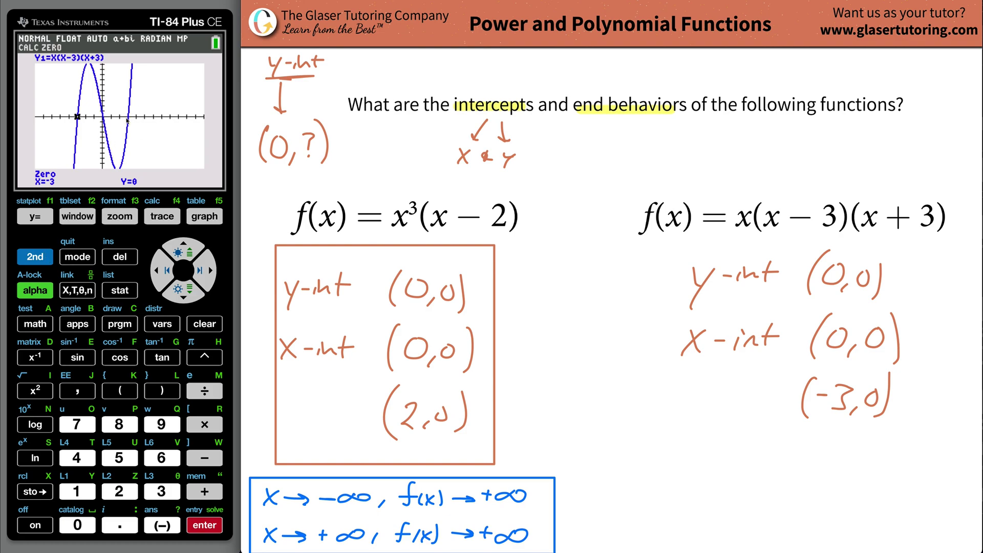
Start the zero calculation twice and cancel both attempts
click(46, 257)
click(154, 217)
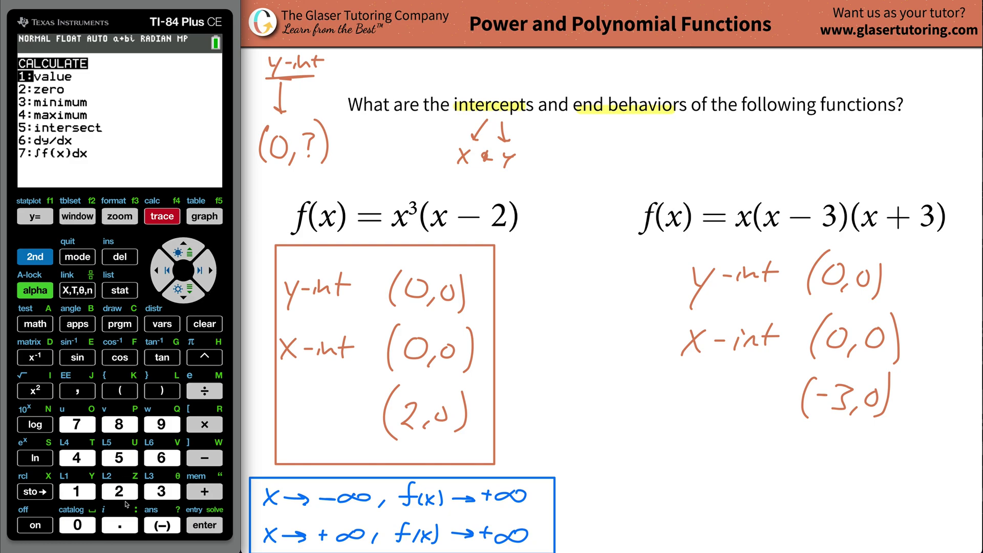
click(122, 493)
click(204, 525)
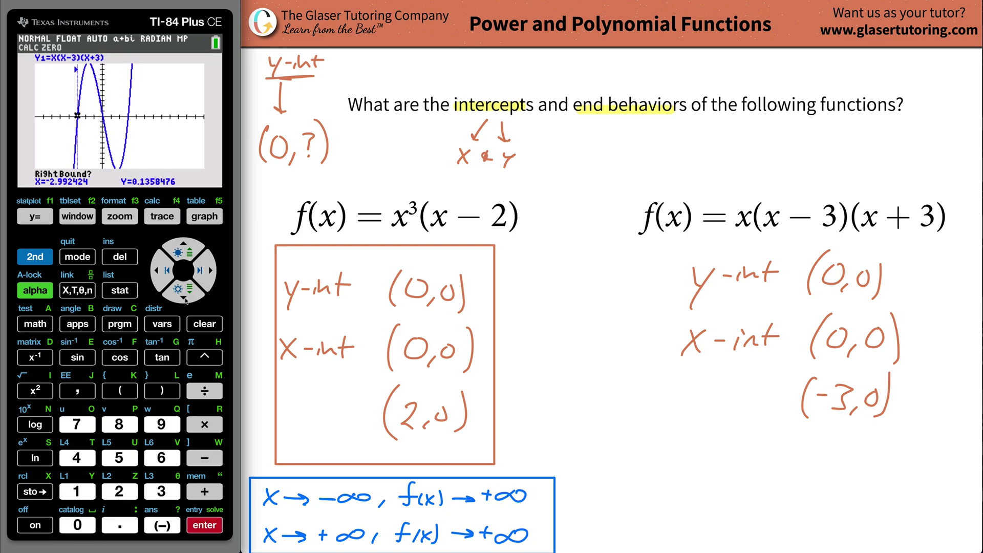
click(209, 322)
click(51, 262)
click(152, 217)
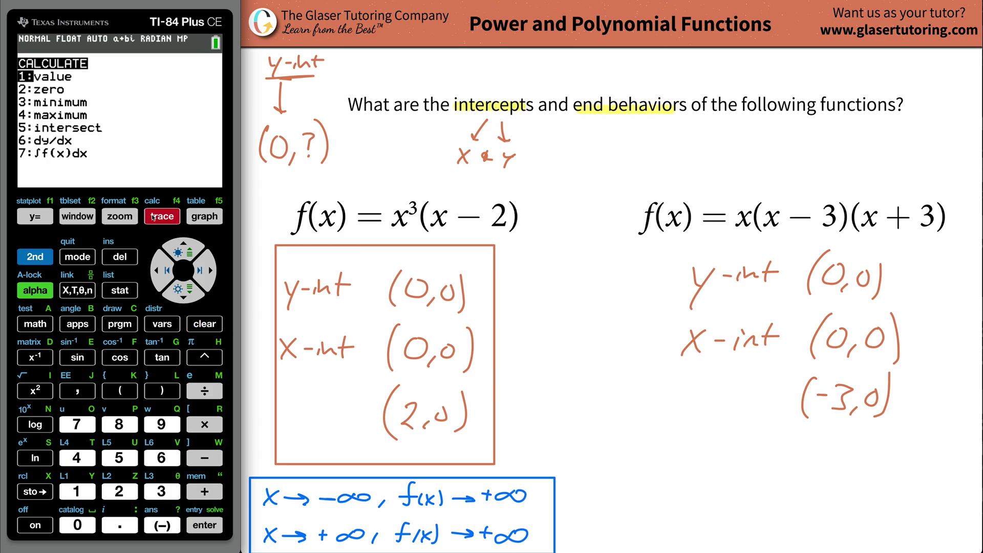
click(119, 490)
click(204, 525)
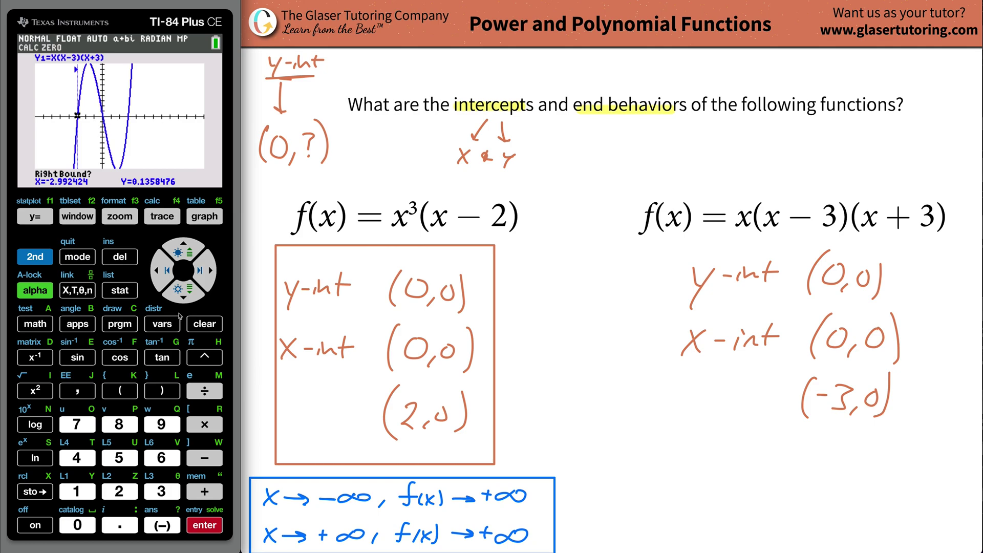
click(210, 325)
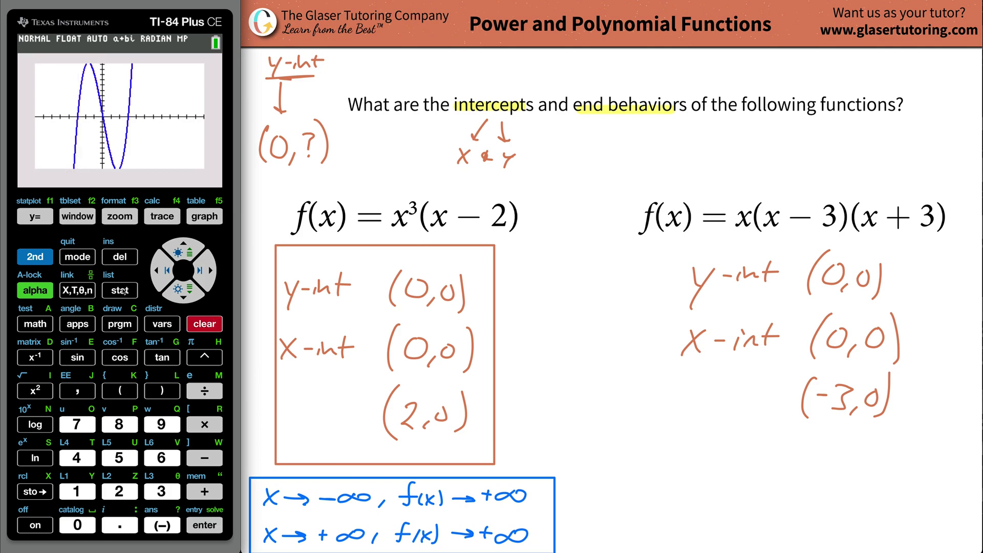
Restart the zero calculation and set the left bound just left of x=3
click(39, 259)
click(157, 217)
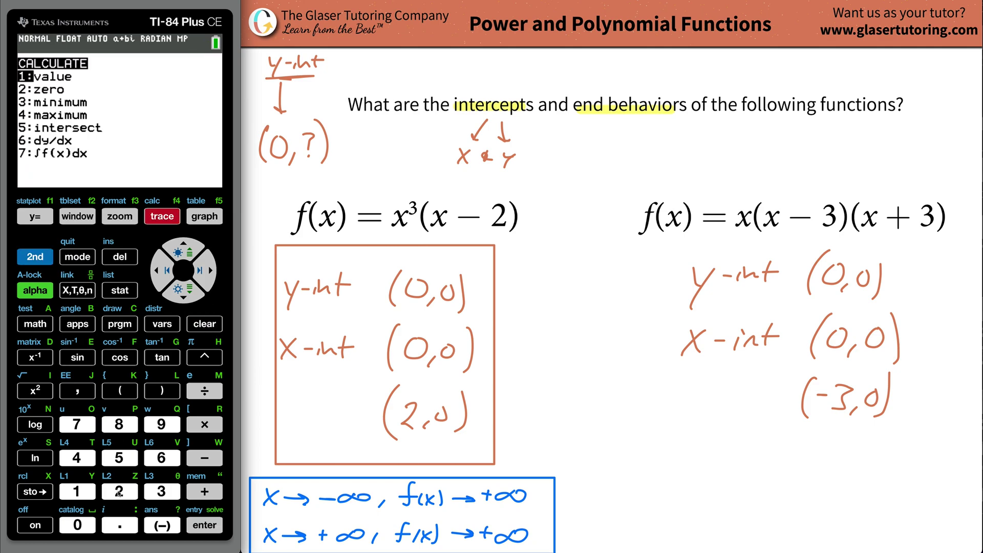
click(119, 491)
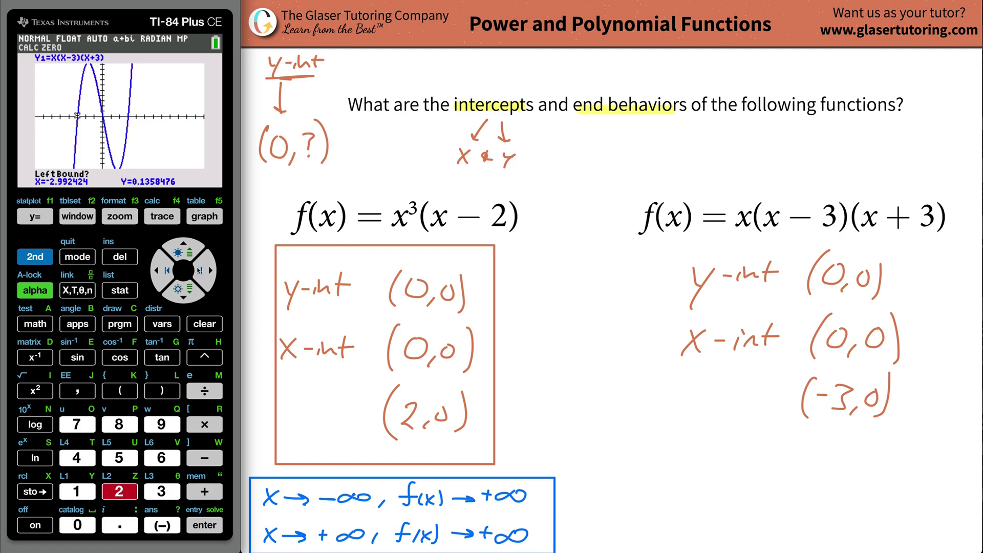
click(207, 271)
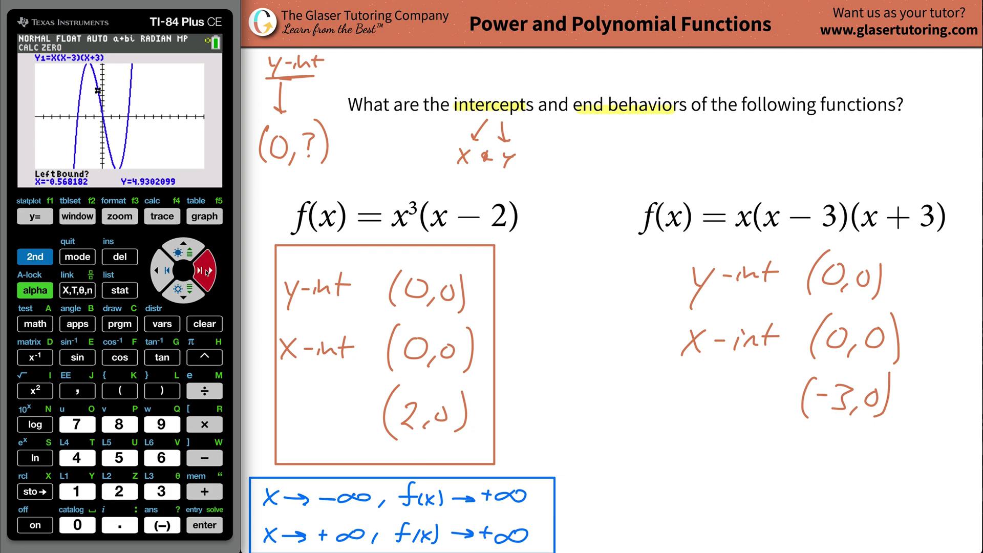
drag(205, 269, 208, 267)
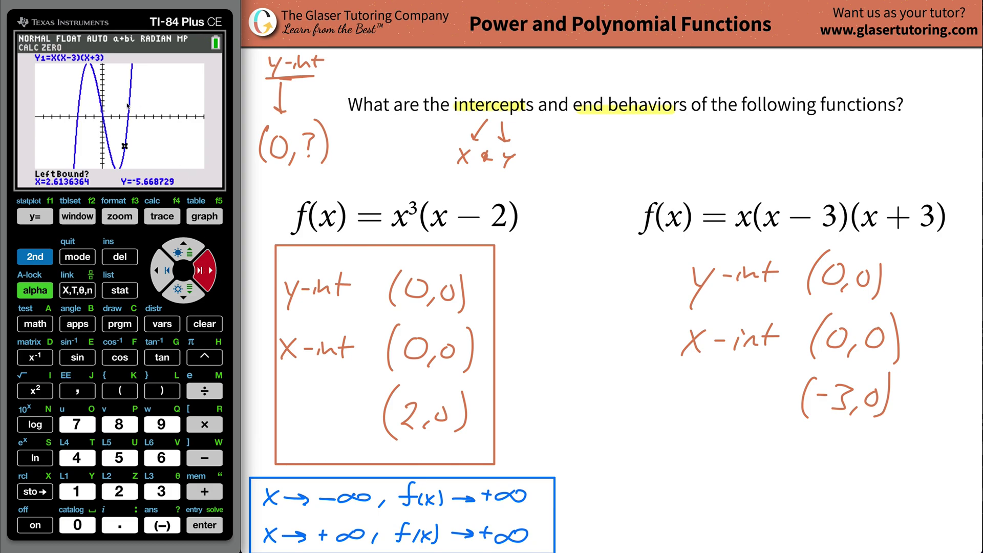
click(205, 525)
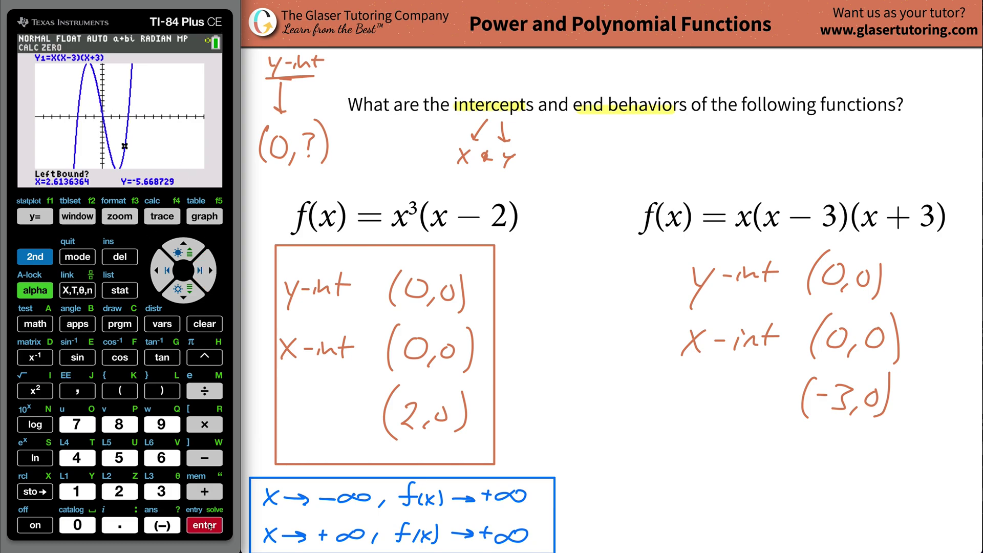
Set the right bound past x=3 and confirm the guess to find the zero X=3
click(209, 268)
drag(209, 268, 161, 269)
click(205, 518)
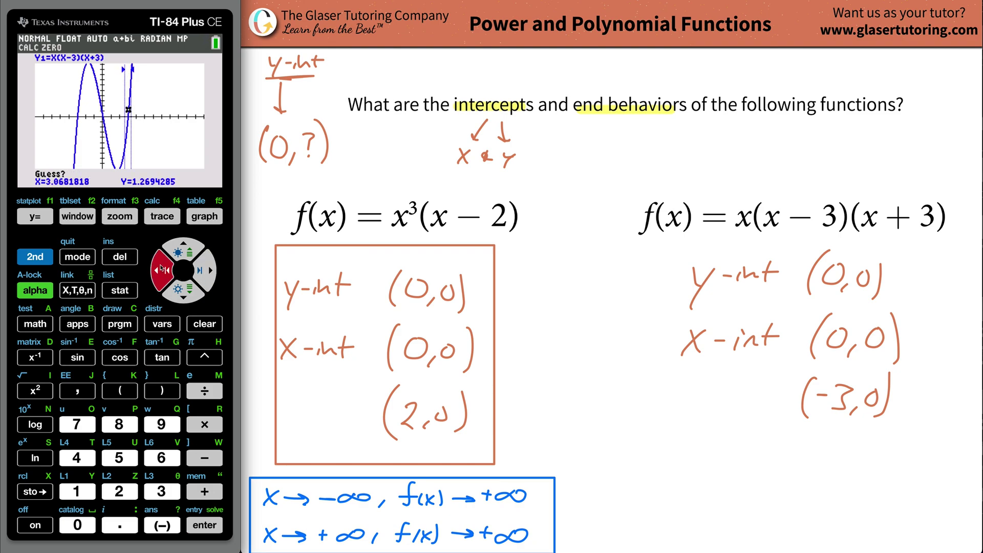
click(205, 525)
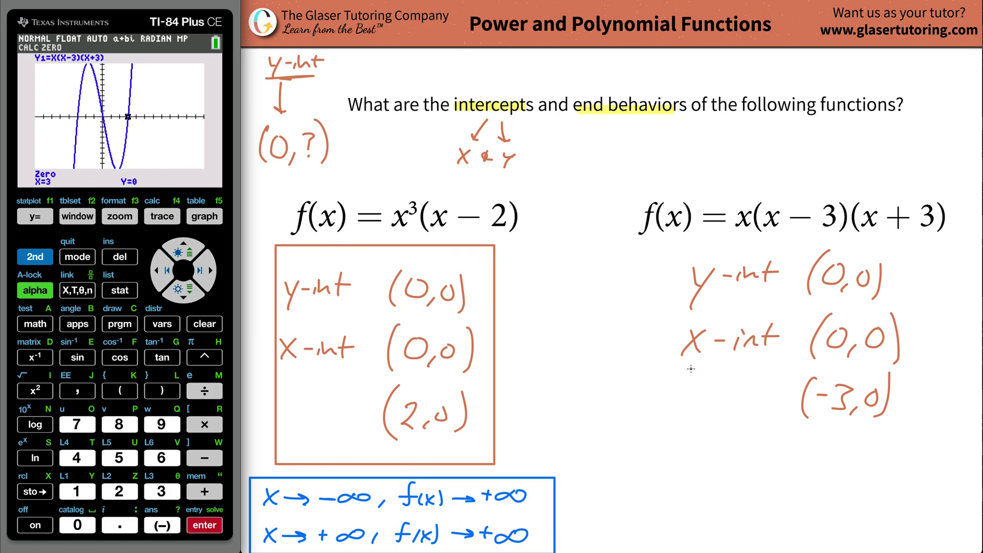
Write (3,0) below (-3,0) and box the second function's intercept answers
mouse_move(811, 437)
mouse_down()
mouse_move(802, 473)
mouse_move(840, 439)
mouse_move(825, 465)
mouse_move(855, 461)
mouse_move(861, 445)
mouse_up()
drag(881, 430, 870, 469)
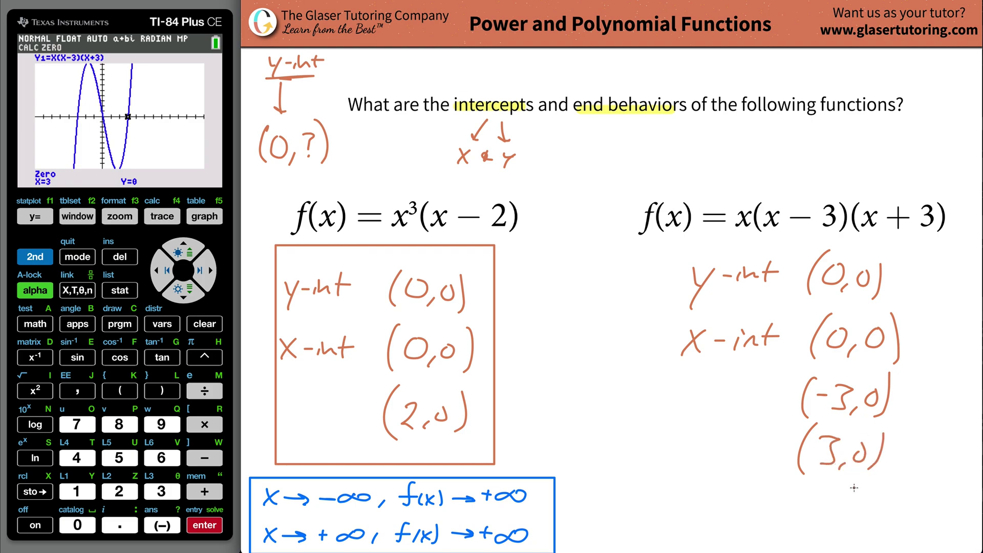
mouse_move(673, 236)
mouse_down()
mouse_move(666, 418)
mouse_move(904, 426)
mouse_move(698, 247)
mouse_up()
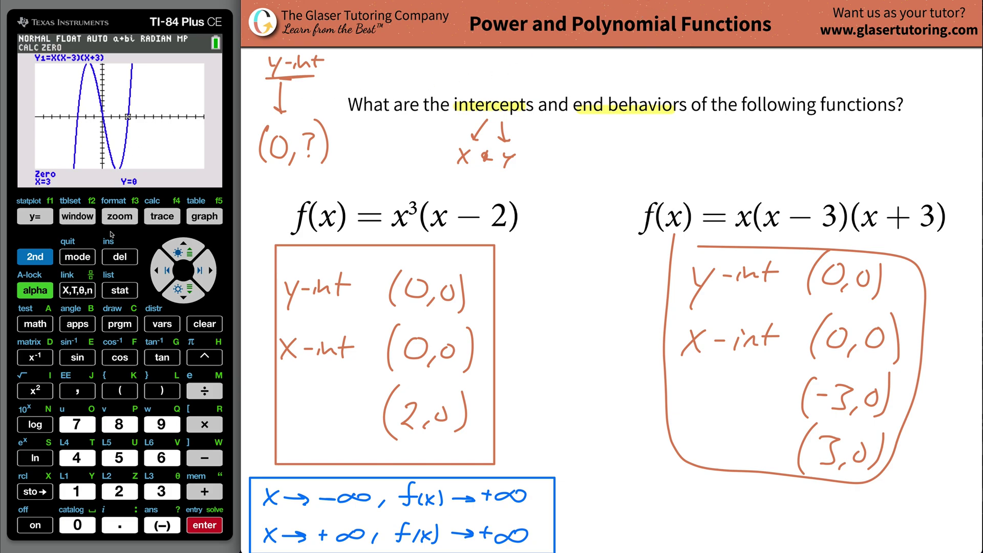
Zoom out on the graph of X(X-3)(X+3) and drag a copy onto the whiteboard
click(121, 217)
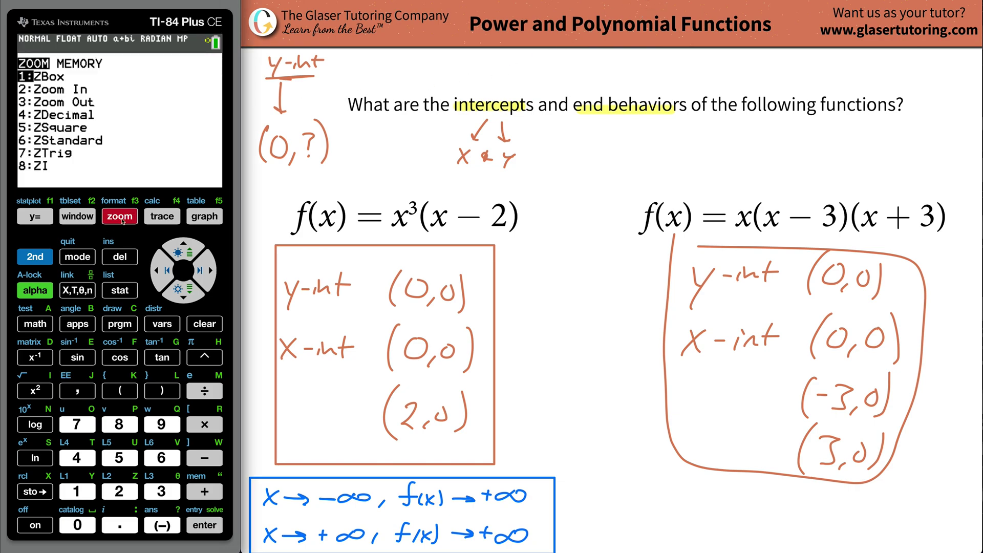
click(161, 492)
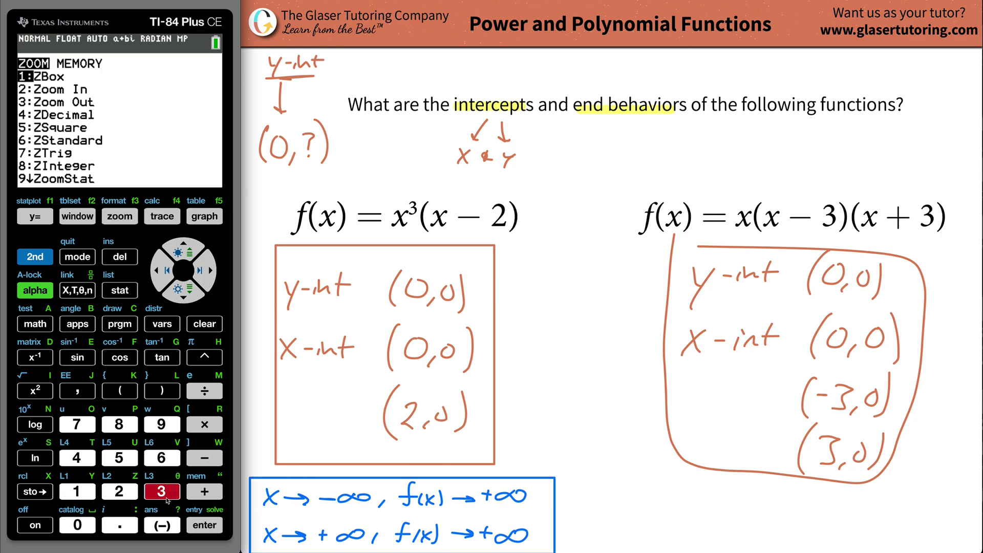
click(204, 525)
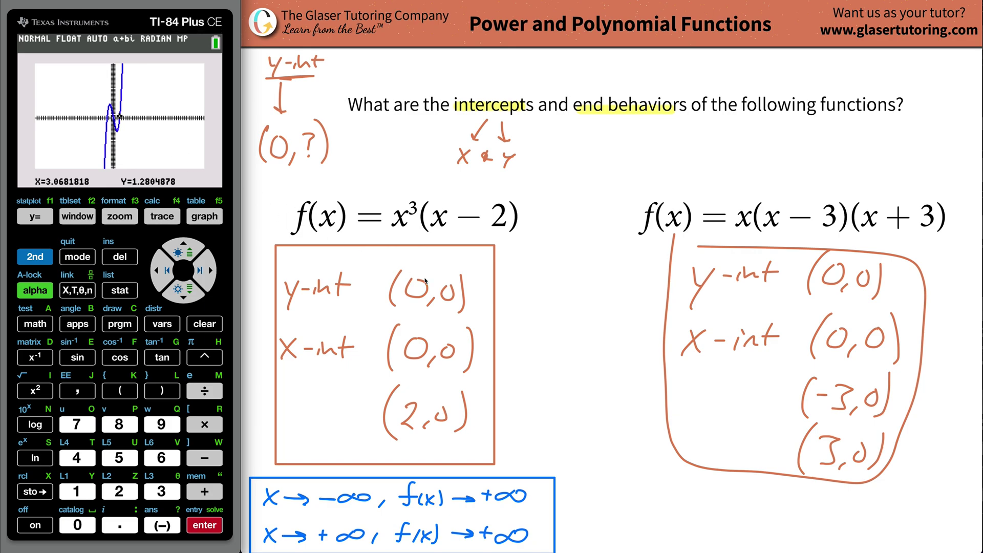
drag(228, 149, 568, 312)
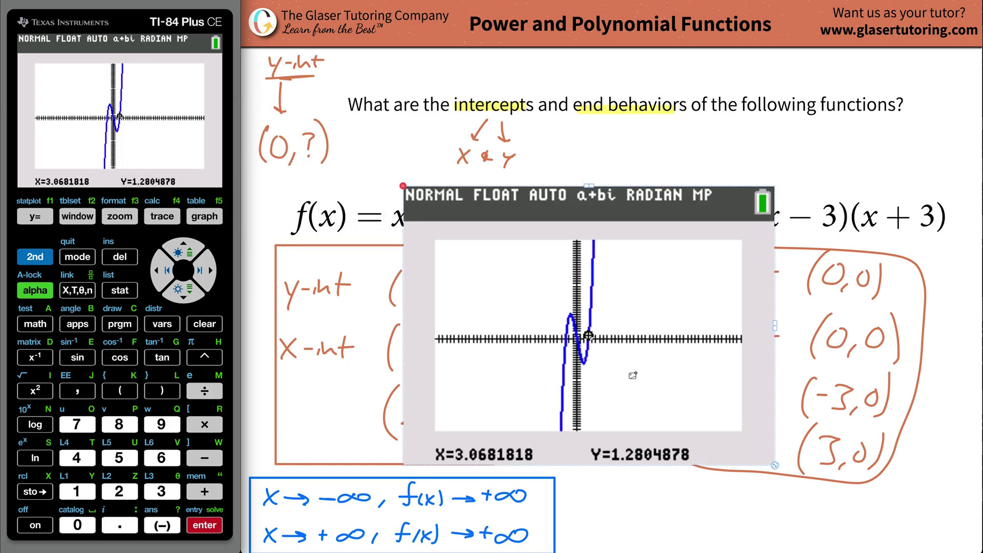
Place the zoomed graph image and mark its falling left branch and rising right branch
click(565, 277)
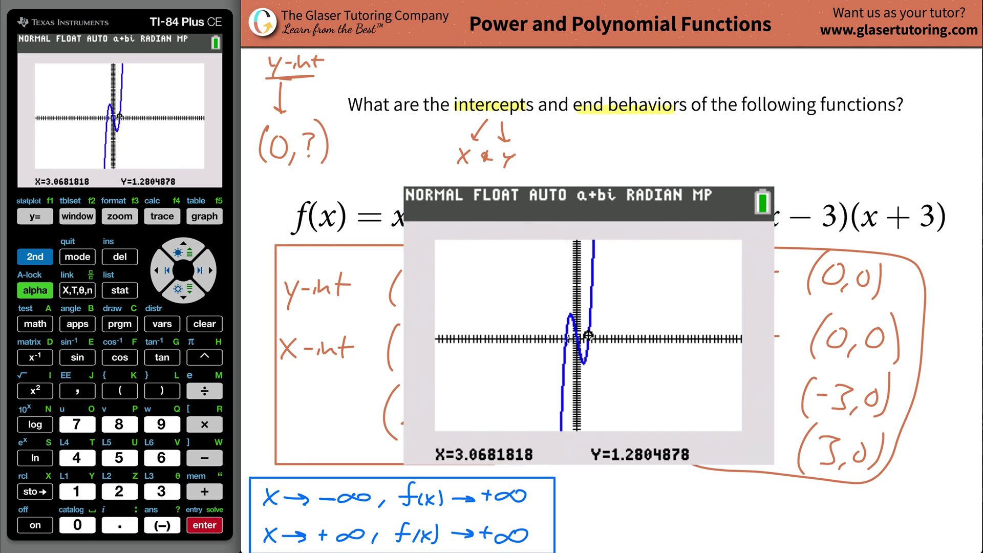
mouse_move(553, 412)
mouse_down()
mouse_move(559, 435)
mouse_move(578, 405)
mouse_up()
mouse_move(584, 254)
mouse_down()
mouse_move(594, 235)
mouse_move(613, 253)
mouse_up()
mouse_move(573, 339)
mouse_down()
mouse_move(511, 338)
mouse_move(523, 349)
mouse_up()
key(ctrl+z)
Write the left-end behavior line 'x→−∞, f(x)→−∞' in blue
mouse_move(642, 486)
mouse_down()
mouse_move(657, 506)
mouse_move(640, 506)
mouse_move(687, 495)
mouse_move(682, 501)
mouse_up()
drag(699, 494, 757, 492)
key(ctrl+z)
mouse_move(768, 497)
mouse_down()
mouse_move(763, 509)
mouse_move(794, 496)
mouse_up()
mouse_move(812, 492)
mouse_down()
mouse_move(808, 504)
mouse_move(825, 504)
mouse_up()
drag(825, 493, 824, 507)
mouse_move(839, 490)
mouse_down()
mouse_move(841, 505)
mouse_move(874, 495)
mouse_up()
mouse_move(863, 489)
mouse_down()
mouse_move(874, 496)
mouse_move(863, 503)
mouse_up()
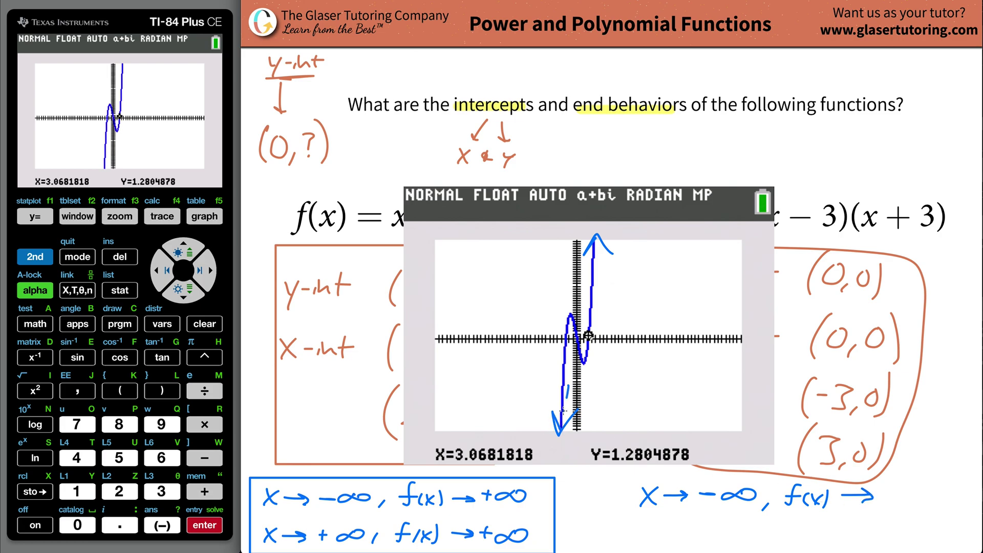
key(ctrl+z)
drag(834, 497, 868, 497)
mouse_move(862, 491)
mouse_down()
mouse_move(863, 504)
mouse_move(896, 493)
mouse_up()
drag(905, 492, 916, 491)
Write 'x→+∞, f(x)→+∞', box both end-behavior lines, and erase a stray mark
mouse_move(610, 255)
mouse_down()
mouse_move(576, 245)
mouse_move(612, 230)
mouse_up()
key(ctrl+z)
drag(573, 339, 637, 339)
key(ctrl+z)
mouse_move(644, 525)
mouse_down()
mouse_move(662, 538)
mouse_move(717, 528)
mouse_move(768, 544)
mouse_move(866, 536)
mouse_up()
drag(586, 330, 587, 170)
key(ctrl+z)
drag(892, 521, 891, 536)
drag(883, 529, 939, 522)
mouse_move(616, 486)
mouse_down()
mouse_move(754, 551)
mouse_move(951, 523)
mouse_move(667, 464)
mouse_move(617, 463)
mouse_up()
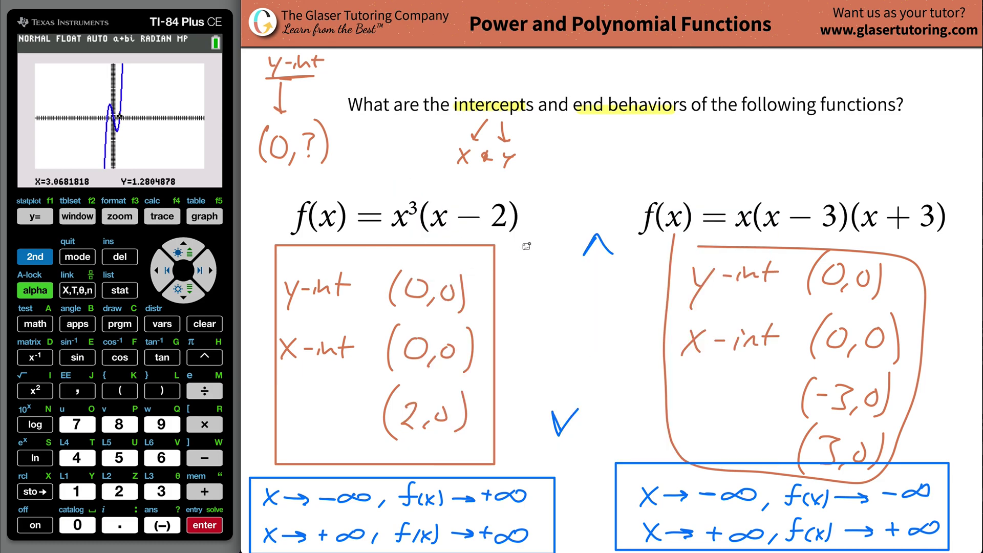
mouse_move(608, 323)
mouse_down()
mouse_move(590, 270)
mouse_move(562, 433)
mouse_move(556, 370)
mouse_up()
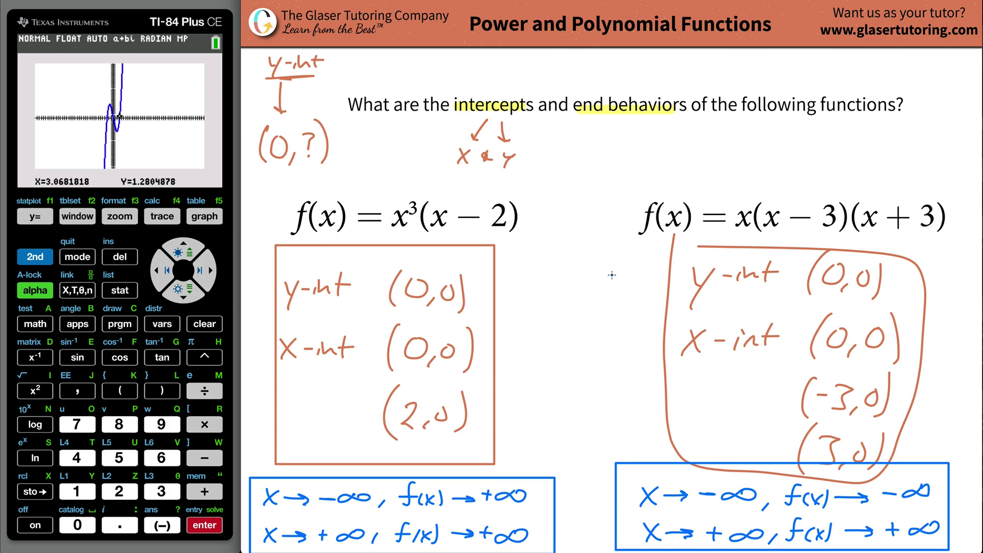